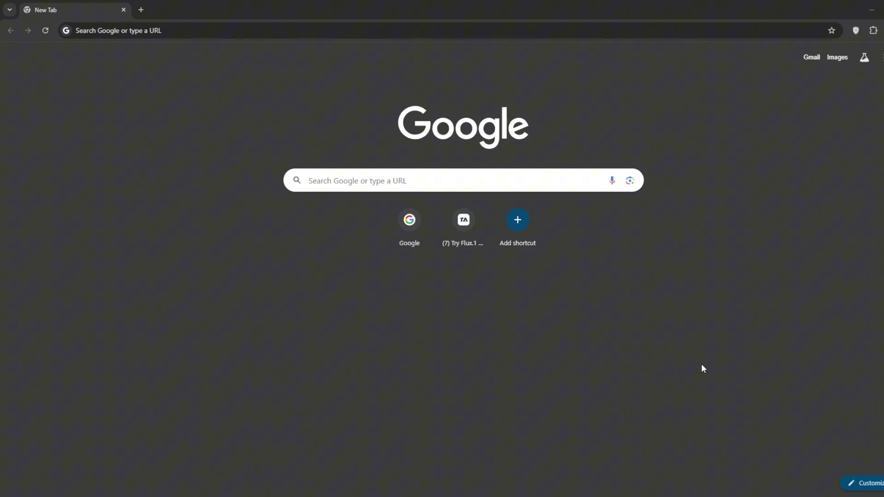
- Search Google for 'fotor ai' and open the first Fotor result
{"action": "type", "text": "fotor ai"}
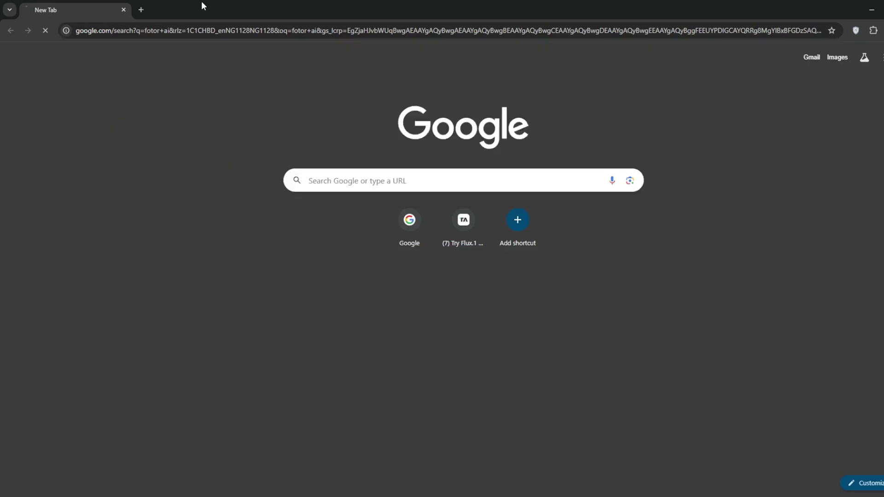
{"action": "key", "text": "Return"}
{"action": "mouse_move", "coordinate": [151, 148]}
{"action": "left_mouse_down"}
{"action": "mouse_move", "coordinate": [157, 143]}
{"action": "mouse_move", "coordinate": [142, 152]}
{"action": "left_mouse_up"}
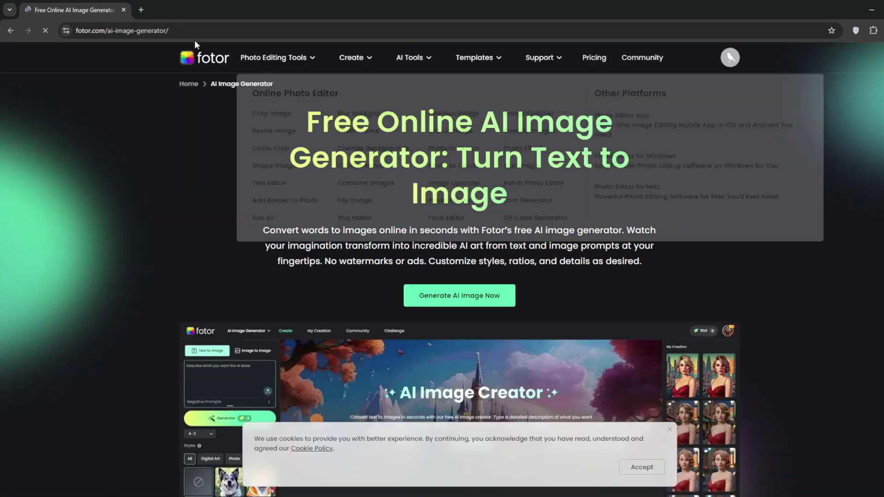
- Go to Fotor's photo editor home page and browse its feature sections
{"action": "left_click", "coordinate": [203, 58]}
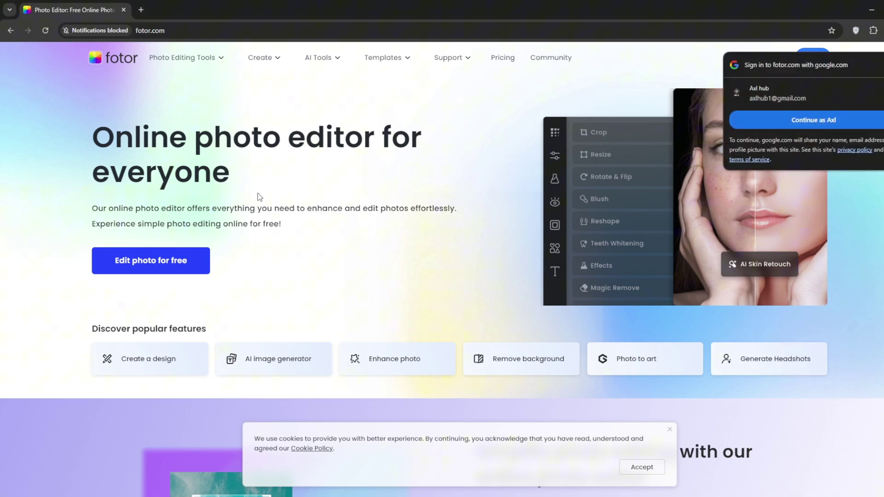
{"action": "scroll", "coordinate": [260, 197], "scroll_direction": "down", "scroll_amount": 10}
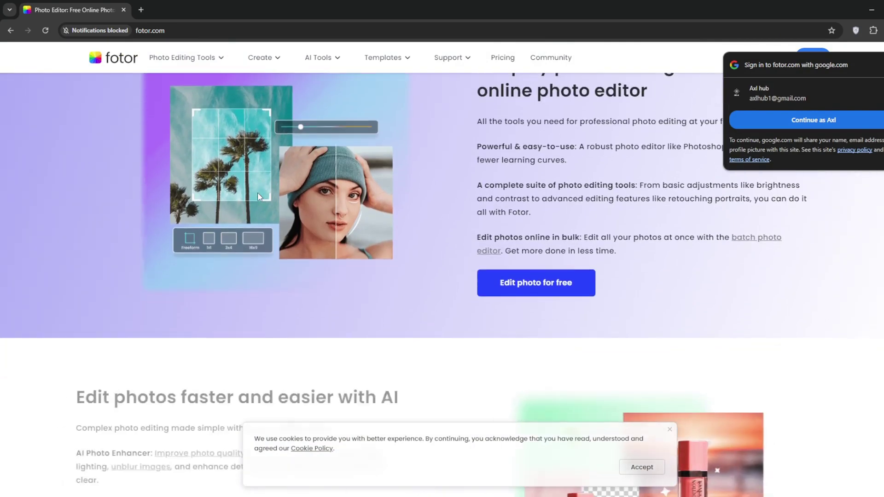
{"action": "scroll", "coordinate": [258, 196], "scroll_direction": "down", "scroll_amount": 6}
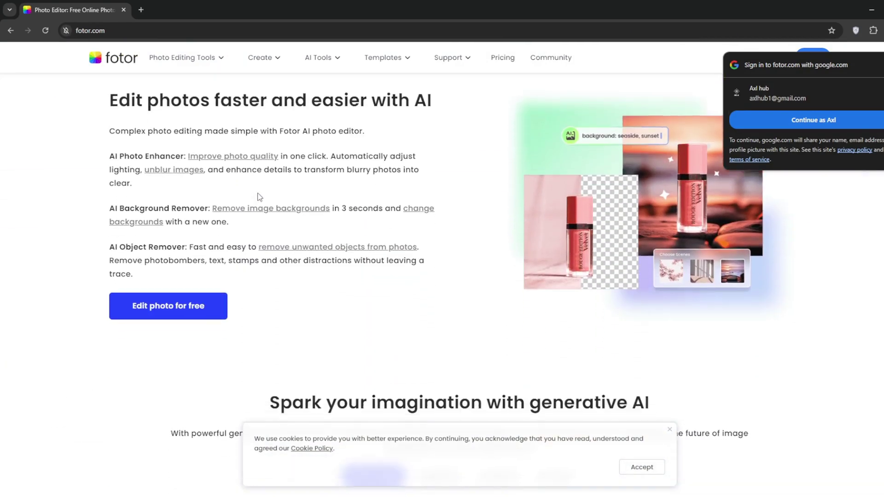
{"action": "scroll", "coordinate": [260, 197], "scroll_direction": "down", "scroll_amount": 7}
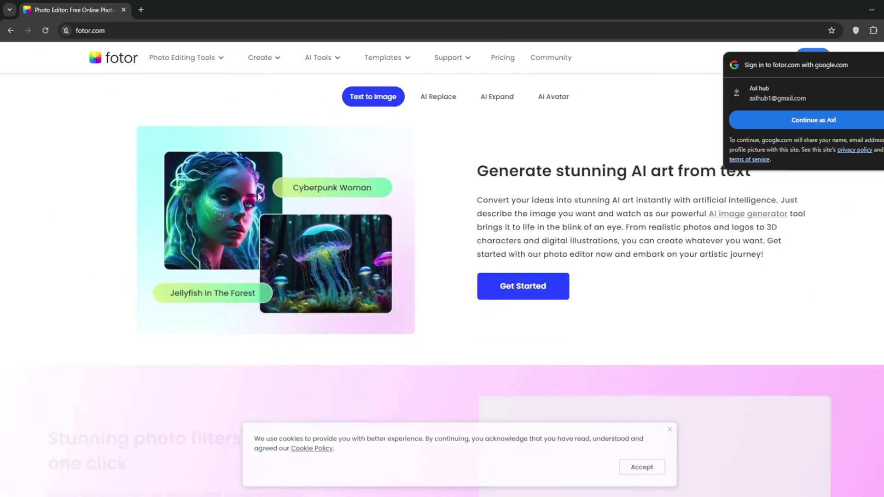
{"action": "scroll", "coordinate": [258, 197], "scroll_direction": "down", "scroll_amount": 8}
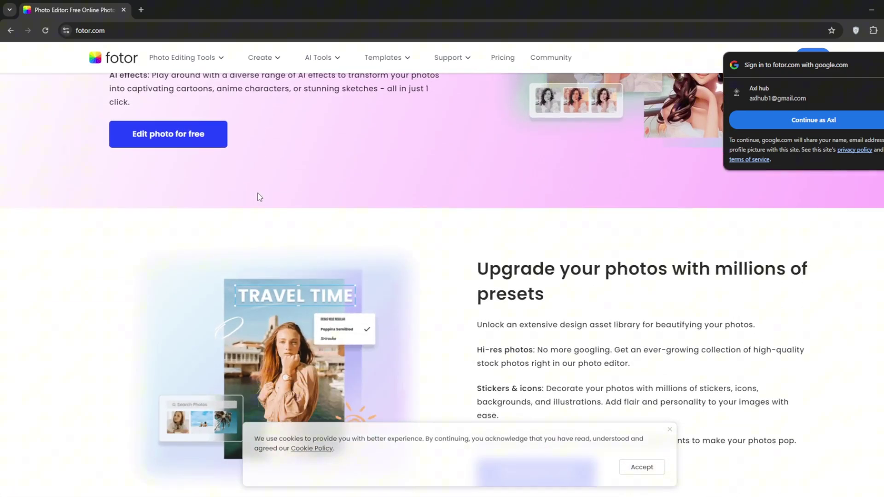
{"action": "scroll", "coordinate": [259, 197], "scroll_direction": "down", "scroll_amount": 10}
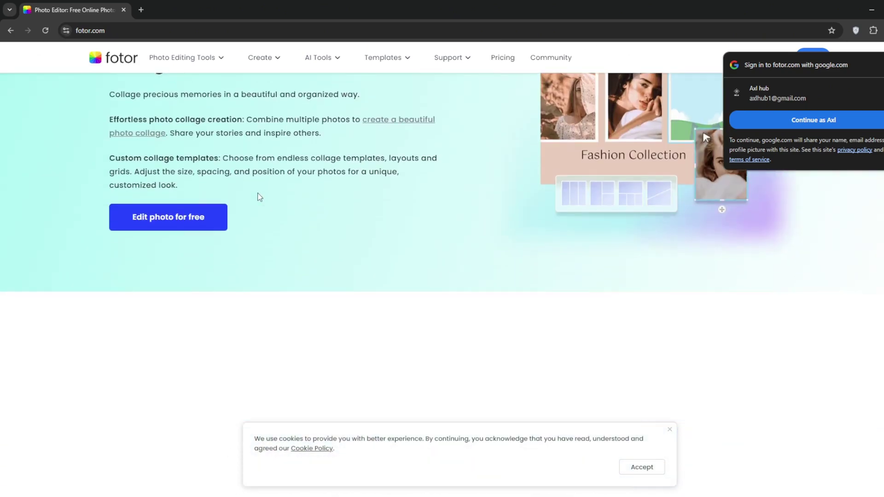
{"action": "scroll", "coordinate": [259, 197], "scroll_direction": "down", "scroll_amount": 10}
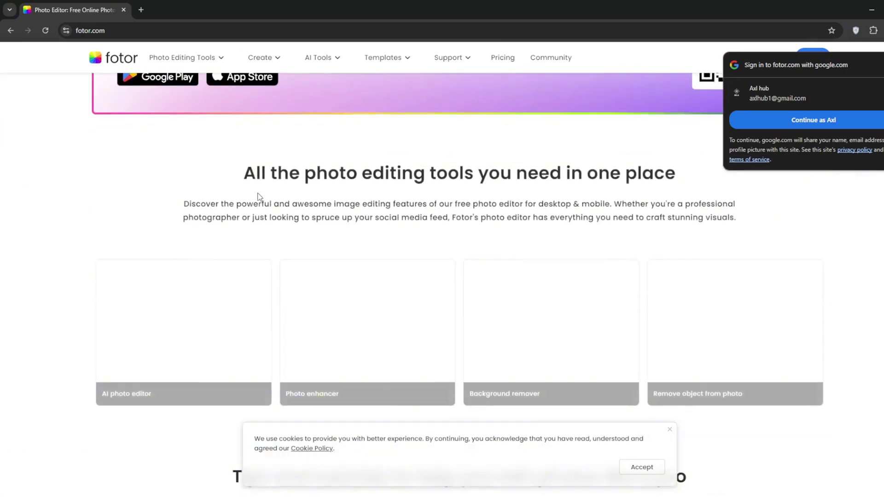
{"action": "scroll", "coordinate": [258, 197], "scroll_direction": "down", "scroll_amount": 2}
{"action": "scroll", "coordinate": [258, 193], "scroll_direction": "up", "scroll_amount": 12}
{"action": "scroll", "coordinate": [258, 194], "scroll_direction": "up", "scroll_amount": 10}
{"action": "mouse_move", "coordinate": [329, 57]}
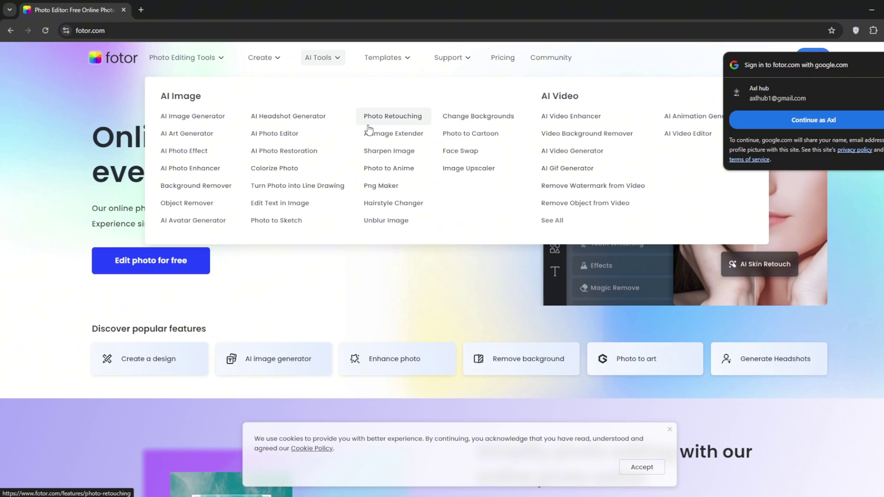
- Sign in with the Google account, browse the dashboard, and open the AI Image Generator
{"action": "left_click", "coordinate": [820, 119]}
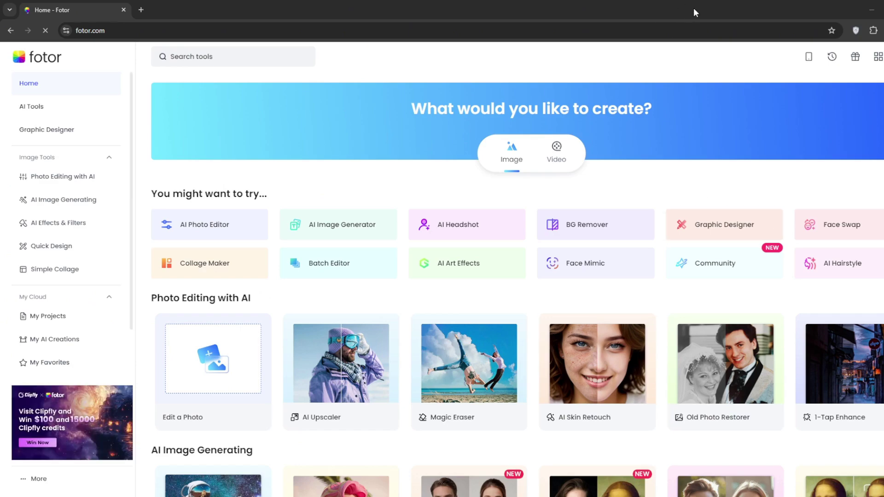
{"action": "scroll", "coordinate": [281, 304], "scroll_direction": "down", "scroll_amount": 8}
{"action": "scroll", "coordinate": [281, 302], "scroll_direction": "down", "scroll_amount": 5}
{"action": "scroll", "coordinate": [276, 296], "scroll_direction": "up", "scroll_amount": 2}
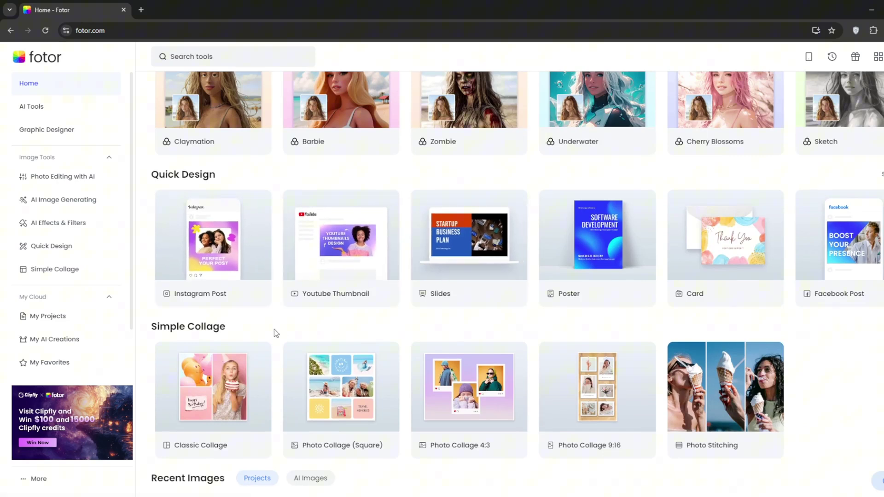
{"action": "scroll", "coordinate": [275, 329], "scroll_direction": "up", "scroll_amount": 15}
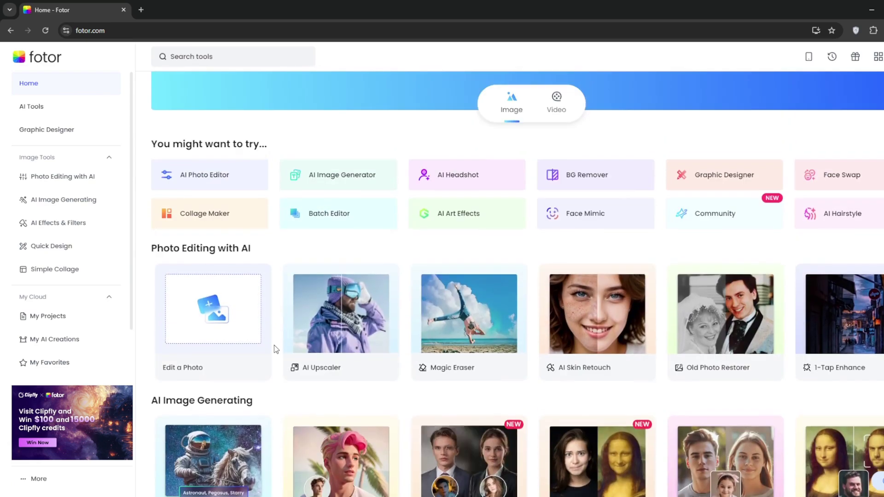
{"action": "left_click", "coordinate": [349, 182]}
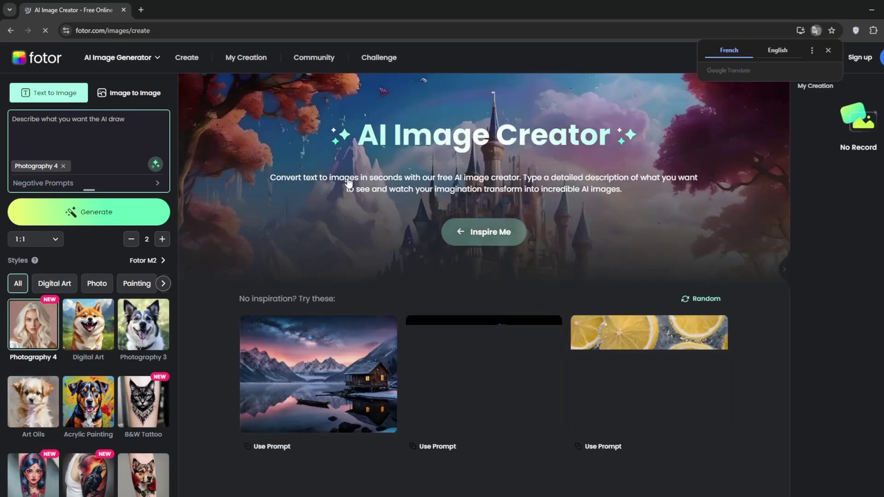
- Dismiss the Headshots promo and begin a Text to Image prompt starting 'A wpo'
{"action": "left_click", "coordinate": [140, 101]}
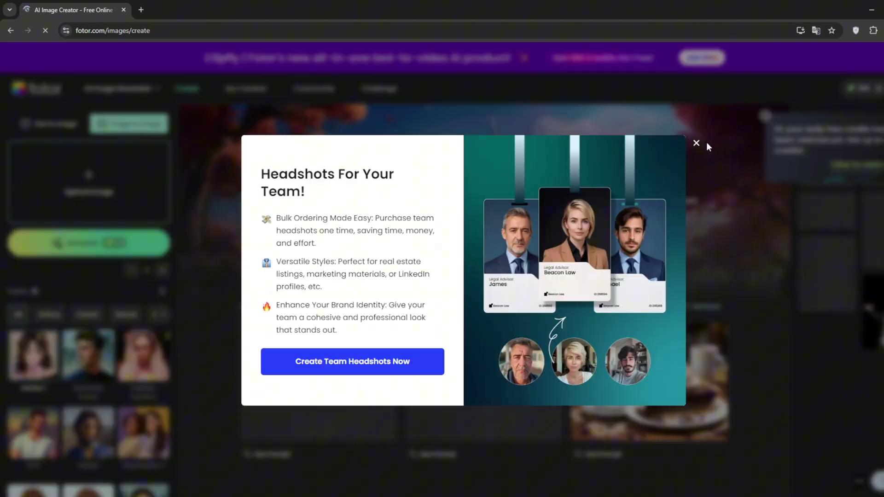
{"action": "left_click", "coordinate": [703, 141]}
{"action": "left_click", "coordinate": [41, 123]}
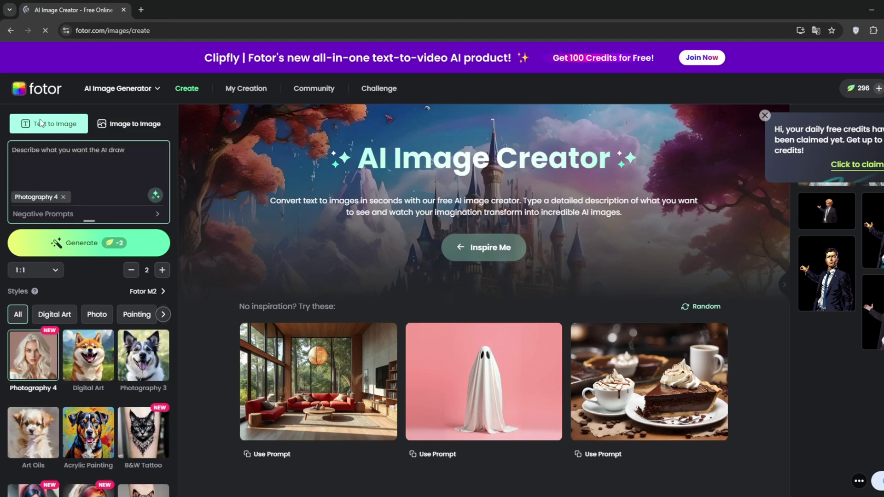
{"action": "left_click", "coordinate": [95, 149]}
{"action": "type", "text": "A wpo"}
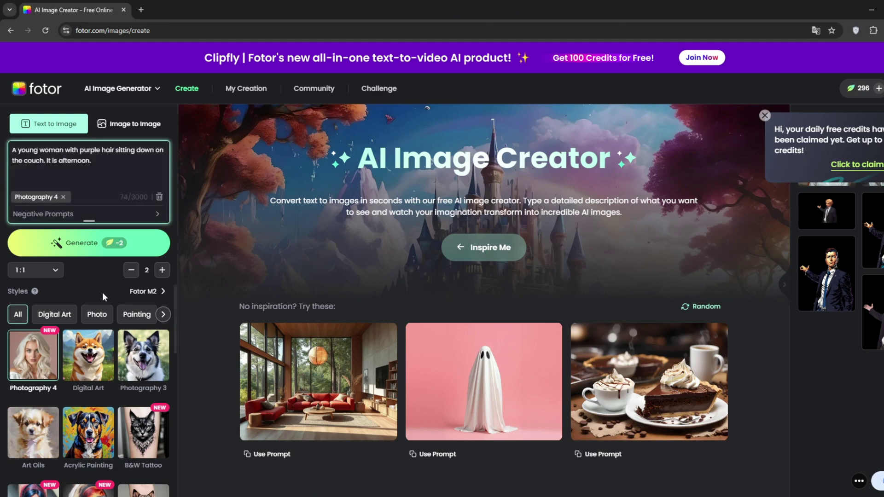
- Keep the square 1:1 aspect ratio and open the Negative Prompts box
{"action": "scroll", "coordinate": [98, 361], "scroll_direction": "down", "scroll_amount": 5}
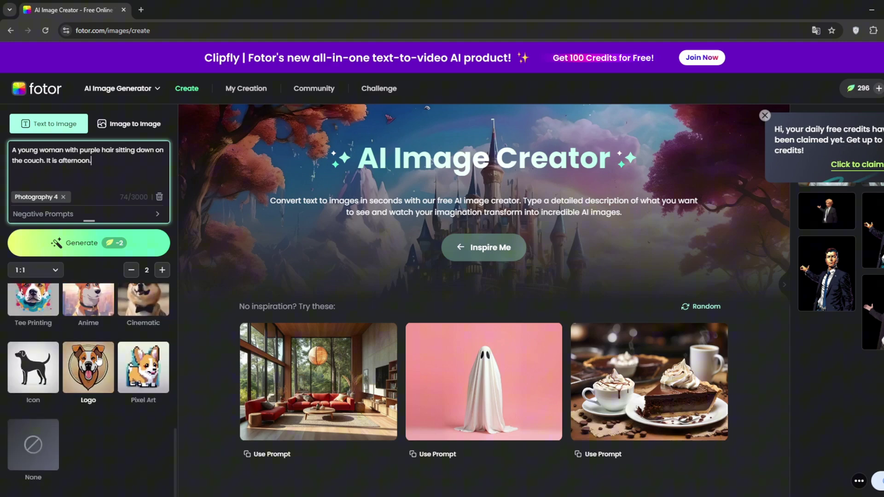
{"action": "scroll", "coordinate": [21, 359], "scroll_direction": "up", "scroll_amount": 10}
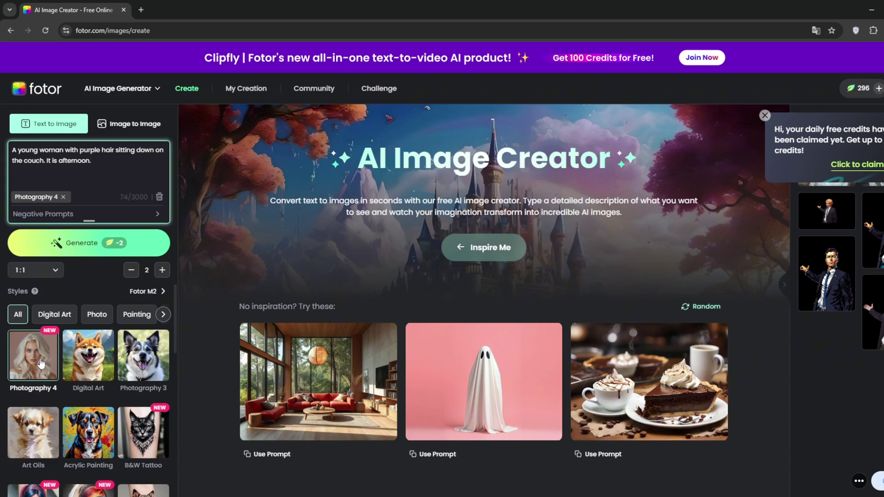
{"action": "left_click", "coordinate": [56, 272]}
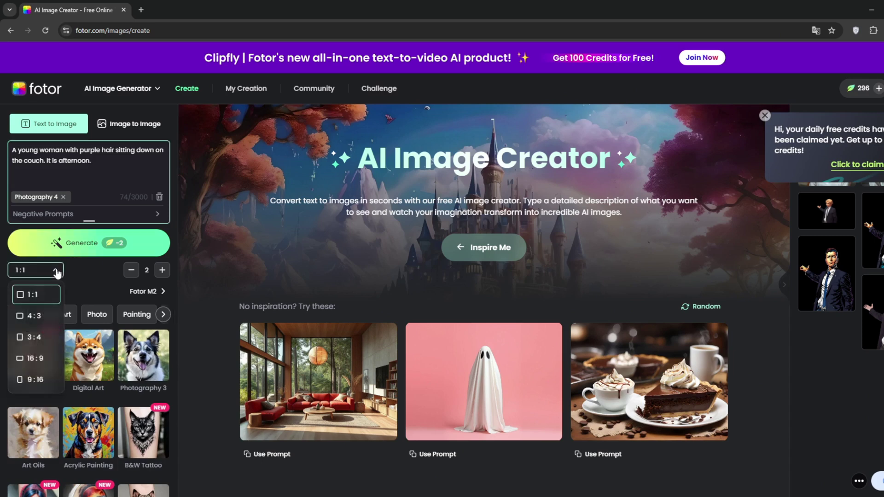
{"action": "left_click", "coordinate": [56, 273]}
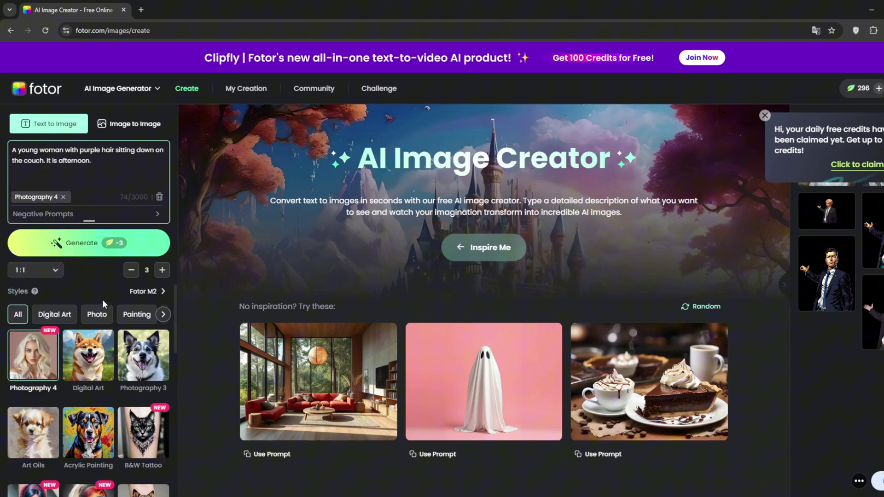
{"action": "left_click", "coordinate": [69, 214]}
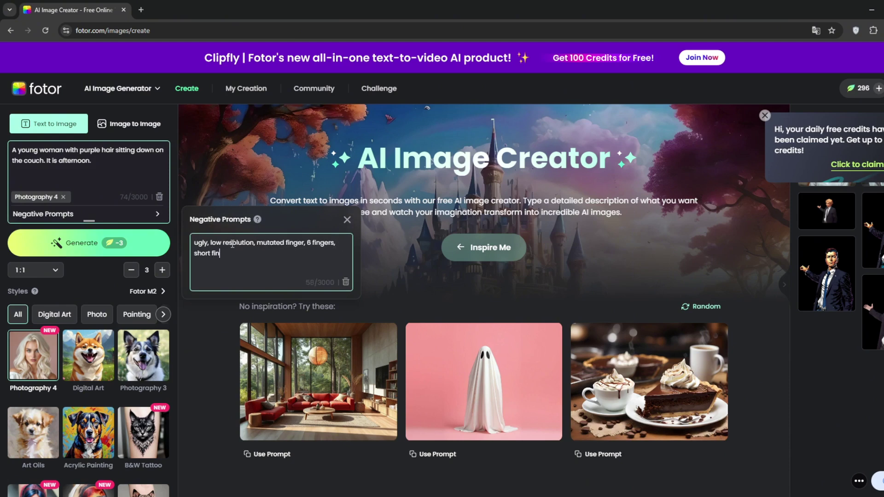
{"action": "left_click", "coordinate": [95, 264]}
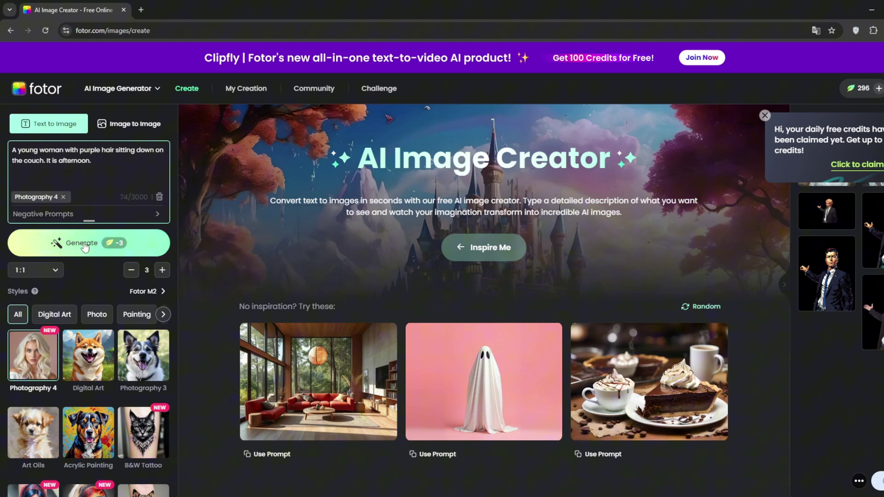
{"action": "left_click", "coordinate": [85, 248]}
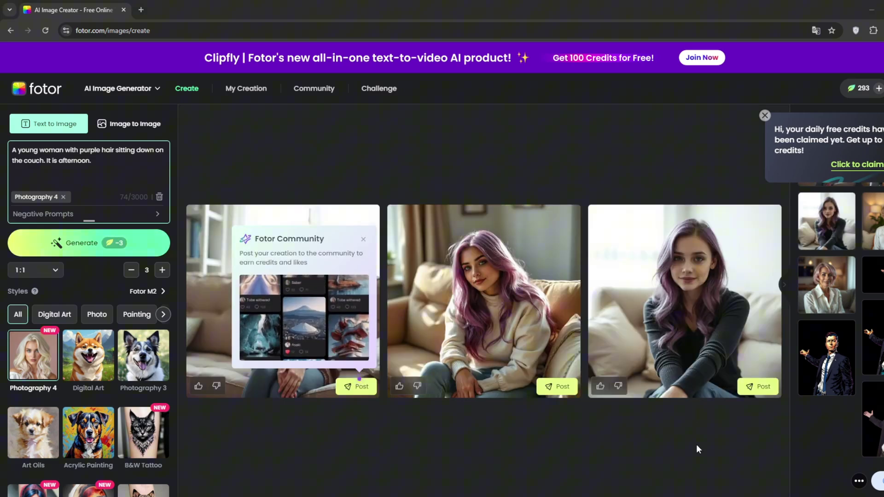
{"action": "left_click", "coordinate": [364, 239]}
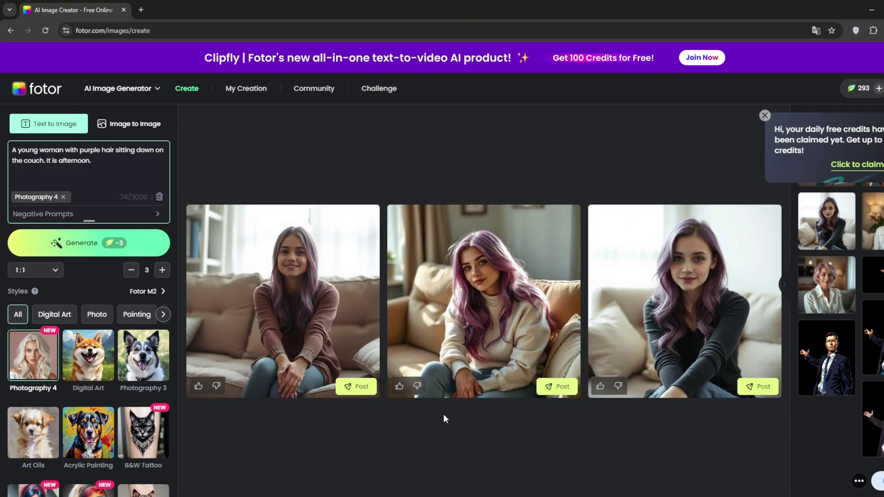
{"action": "left_click", "coordinate": [355, 387]}
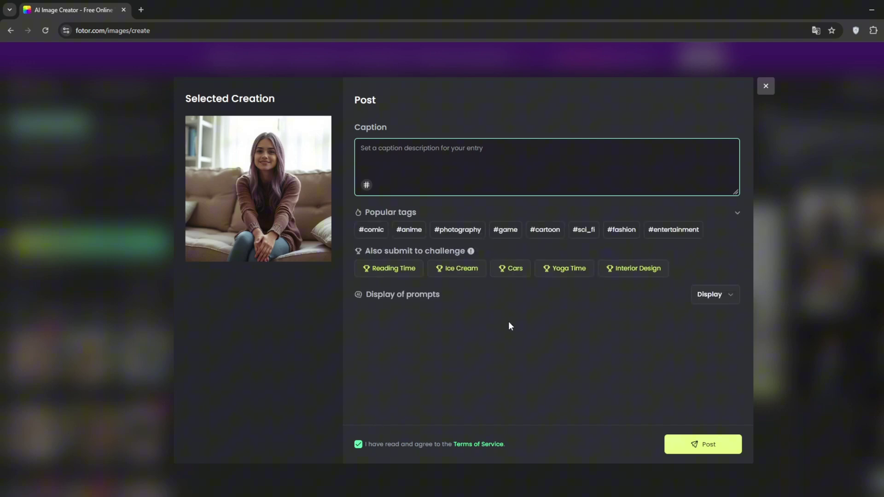
{"action": "left_click", "coordinate": [362, 151]}
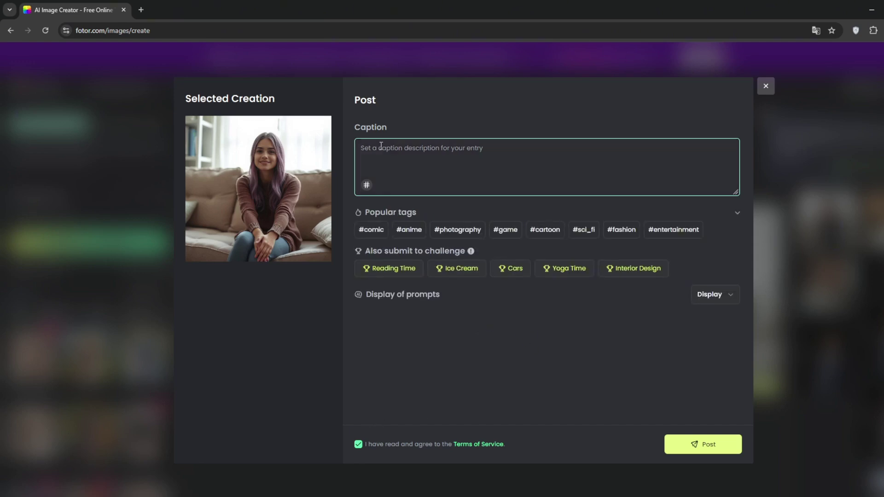
{"action": "type", "text": "a home girl, lol"}
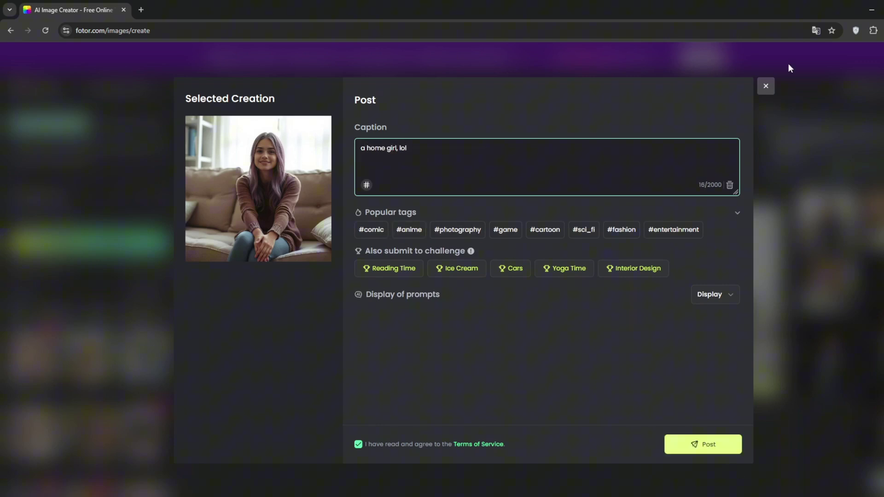
{"action": "left_click", "coordinate": [767, 87]}
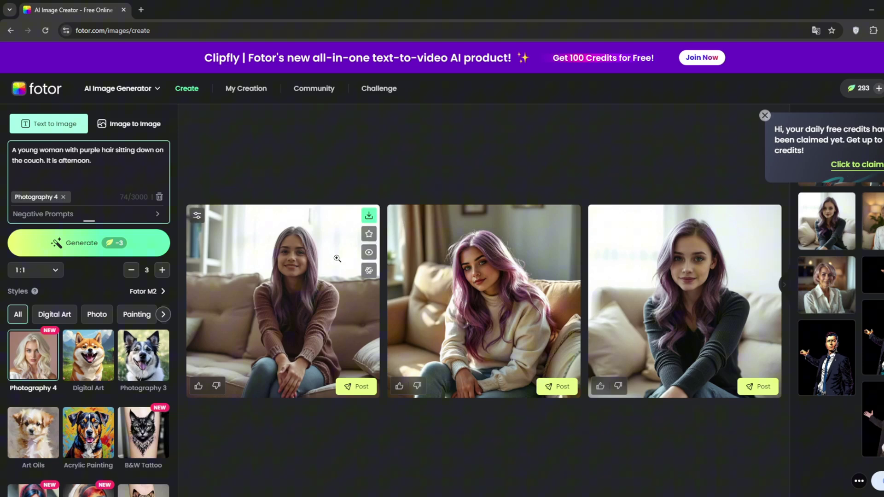
- Download the first generated image and dismiss the 'Downloaded Successfully!' dialog
{"action": "left_click", "coordinate": [369, 215]}
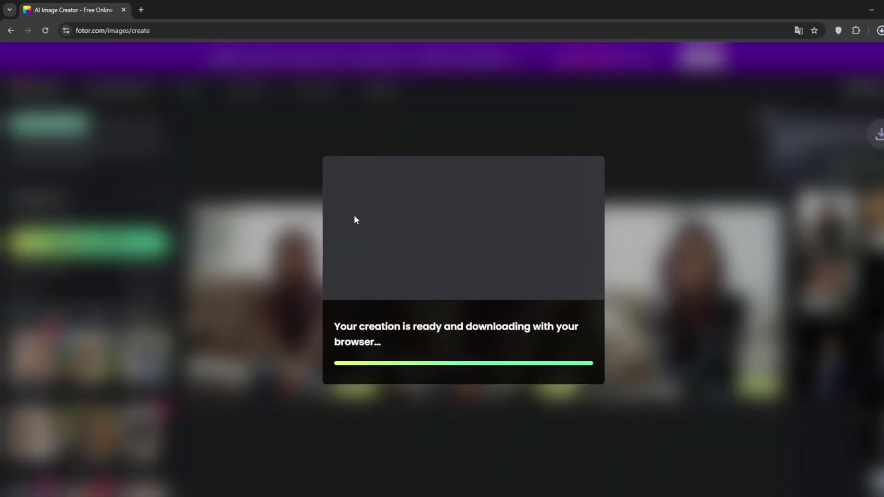
{"action": "left_click", "coordinate": [570, 371]}
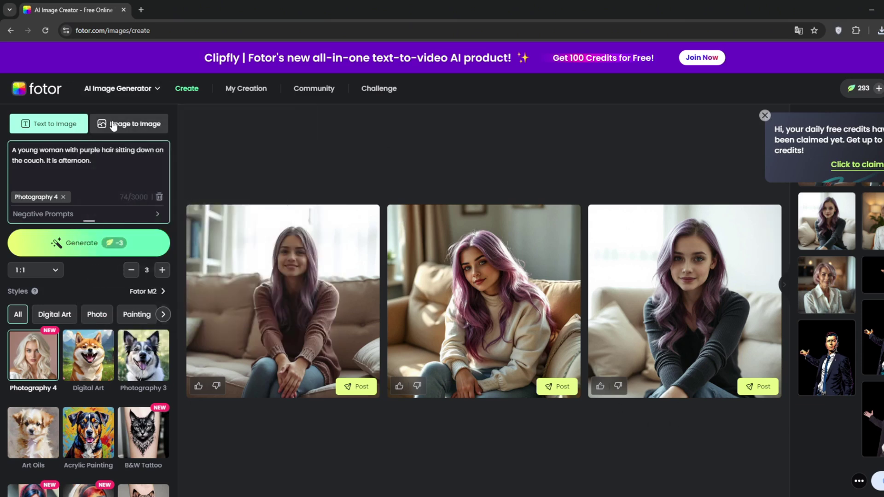
- Switch to Image to Image and upload the white-shirt woman photo from Explorer
{"action": "left_click", "coordinate": [152, 124]}
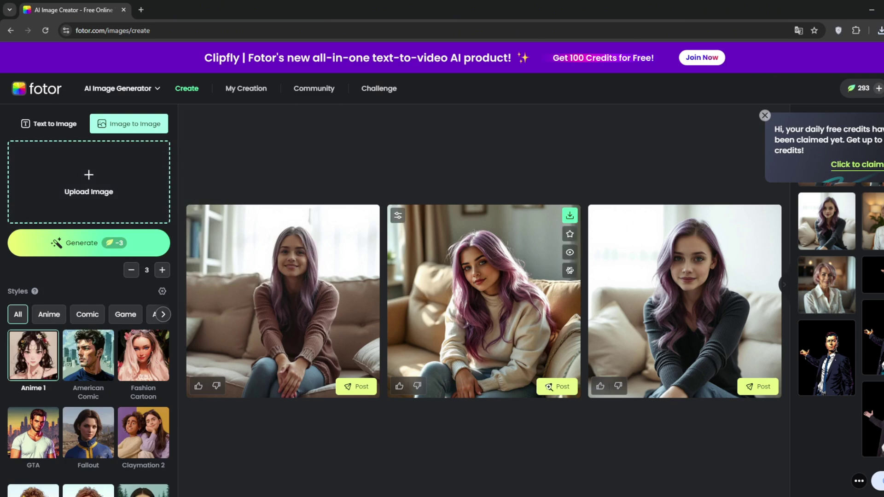
{"action": "left_click", "coordinate": [608, 489]}
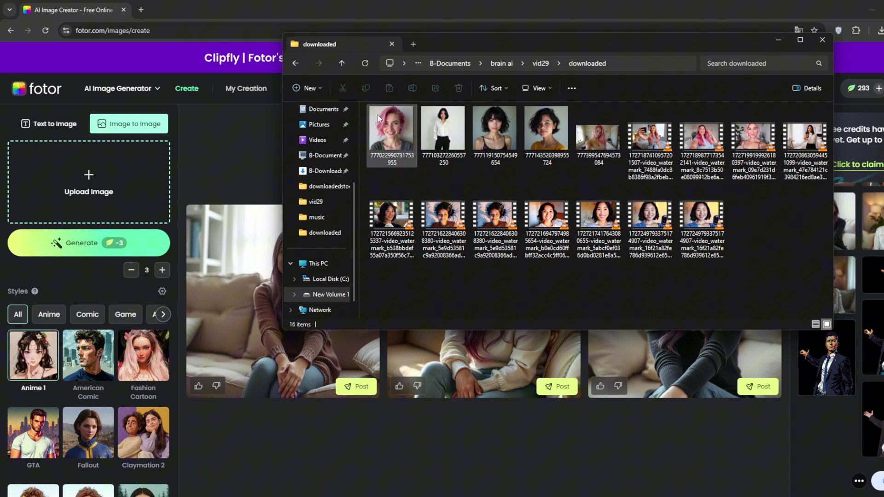
{"action": "left_click_drag", "start_coordinate": [443, 129], "coordinate": [54, 207]}
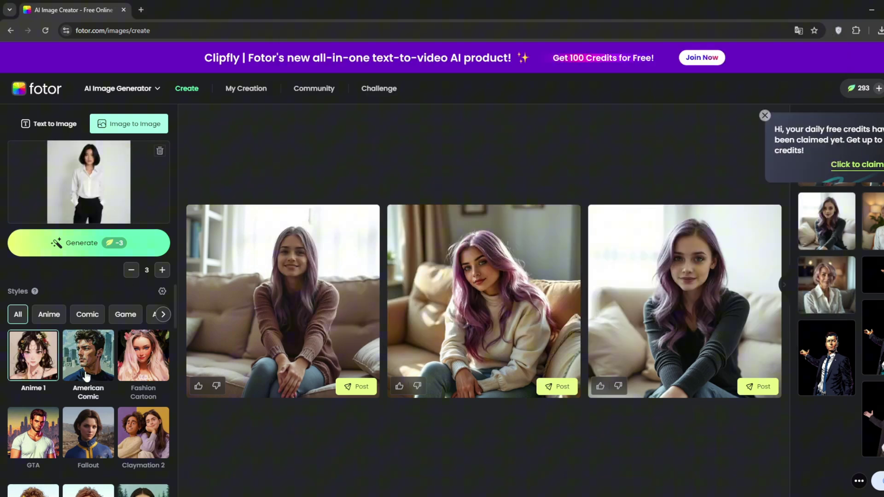
- Generate new images from the uploaded photo using the Be Young style
{"action": "scroll", "coordinate": [90, 376], "scroll_direction": "down", "scroll_amount": 1}
{"action": "scroll", "coordinate": [90, 376], "scroll_direction": "down", "scroll_amount": 12}
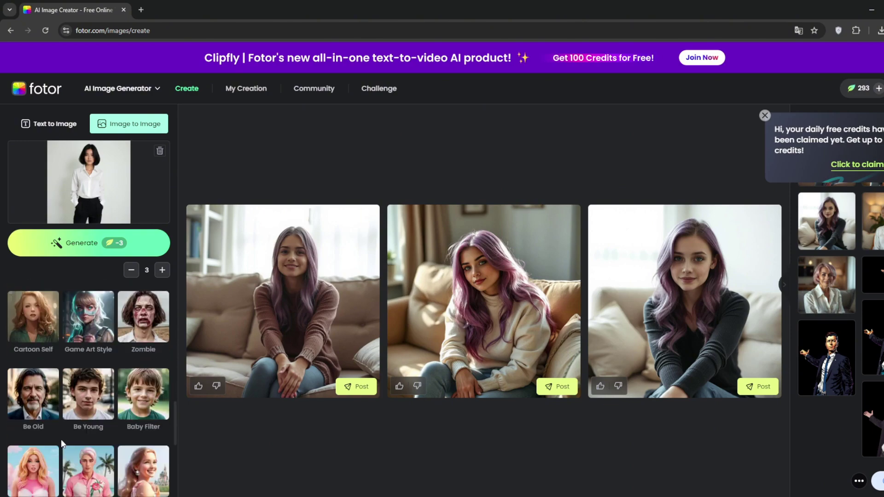
{"action": "scroll", "coordinate": [60, 437], "scroll_direction": "down", "scroll_amount": 3}
{"action": "scroll", "coordinate": [60, 437], "scroll_direction": "up", "scroll_amount": 15}
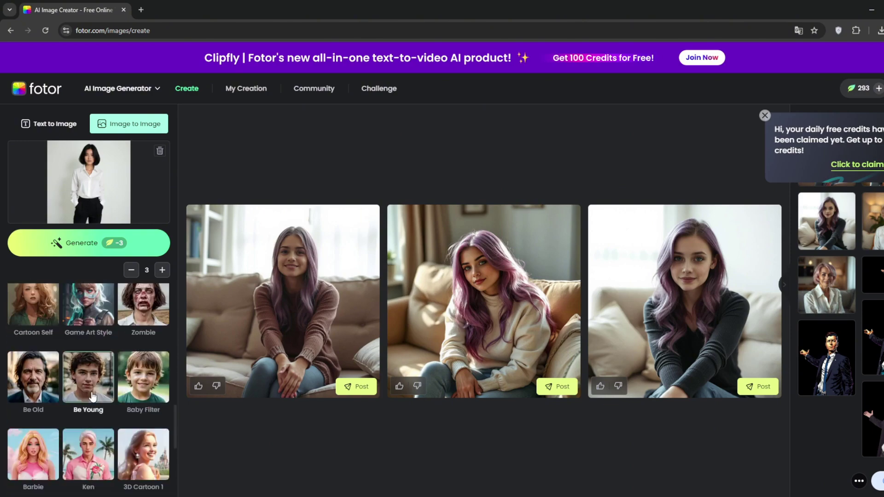
{"action": "left_click", "coordinate": [88, 315]}
{"action": "scroll", "coordinate": [88, 392], "scroll_direction": "down", "scroll_amount": 5}
{"action": "left_click", "coordinate": [33, 442]}
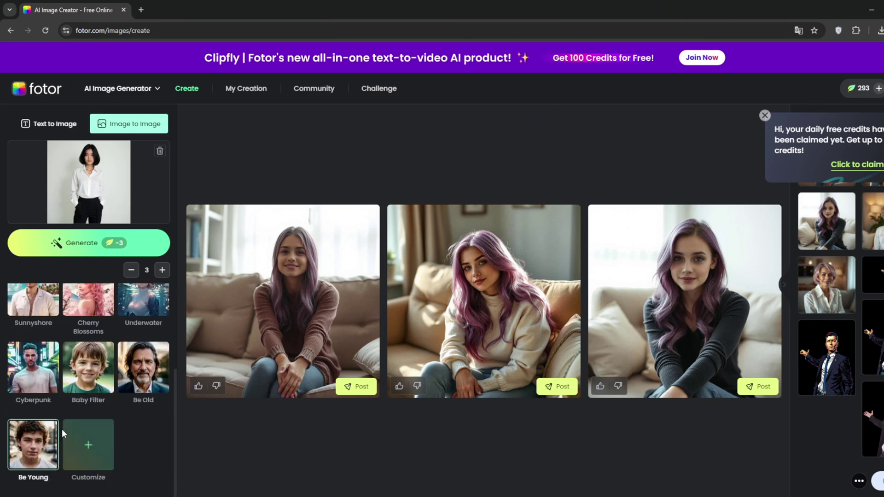
{"action": "left_click", "coordinate": [53, 251]}
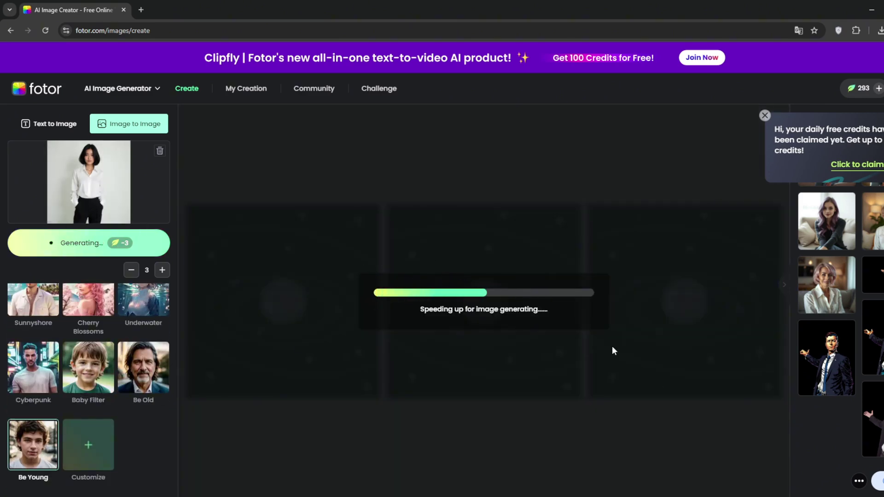
- Regenerate the portrait as three Stained Glass style images
{"action": "scroll", "coordinate": [138, 429], "scroll_direction": "up", "scroll_amount": 3}
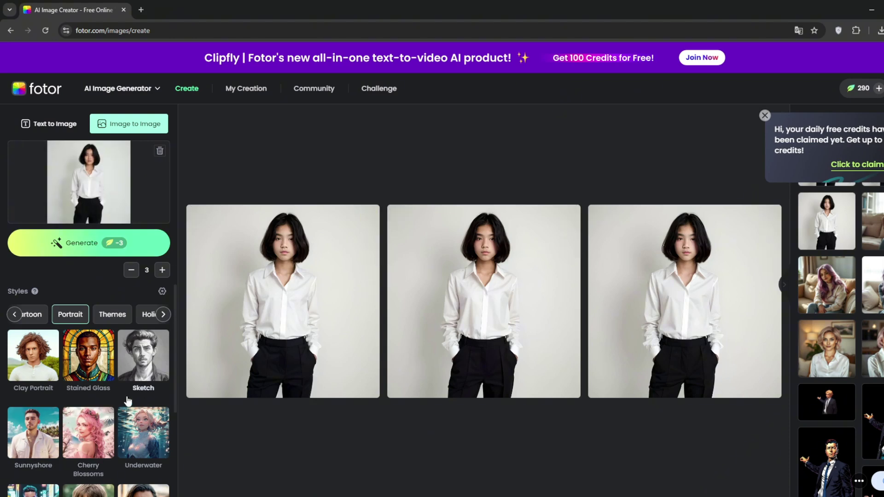
{"action": "left_click", "coordinate": [89, 355]}
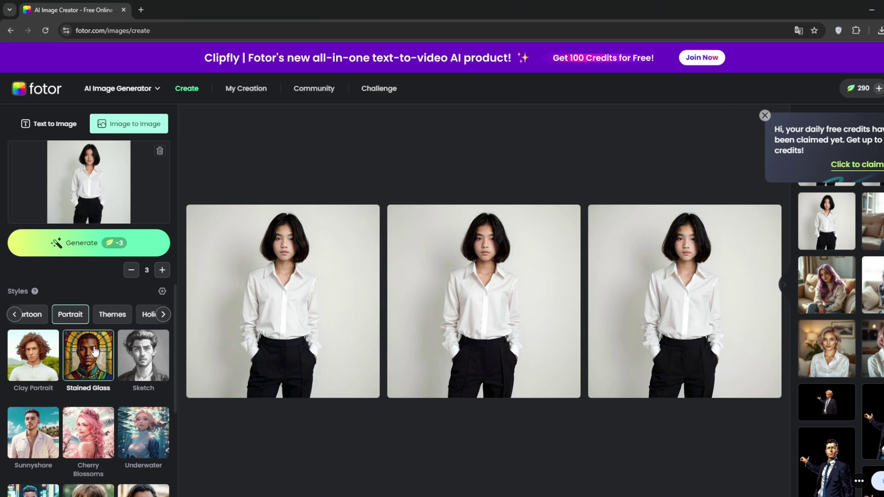
{"action": "left_click", "coordinate": [81, 246]}
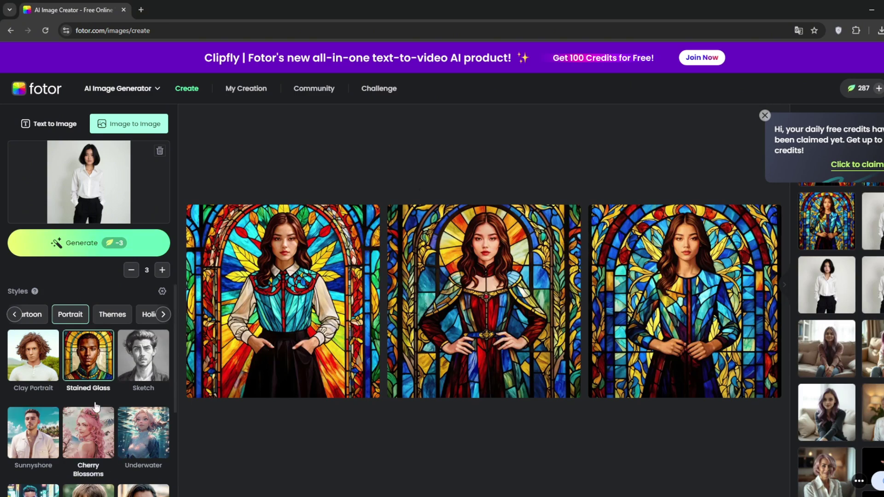
{"action": "left_click", "coordinate": [47, 123]}
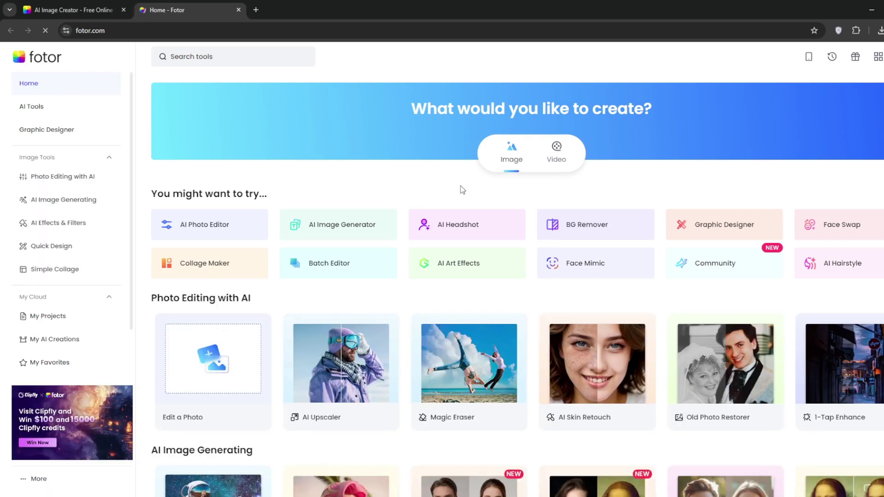
- Open Face Swap and load the dark-haired woman photo as the target
{"action": "scroll", "coordinate": [496, 266], "scroll_direction": "down", "scroll_amount": 4}
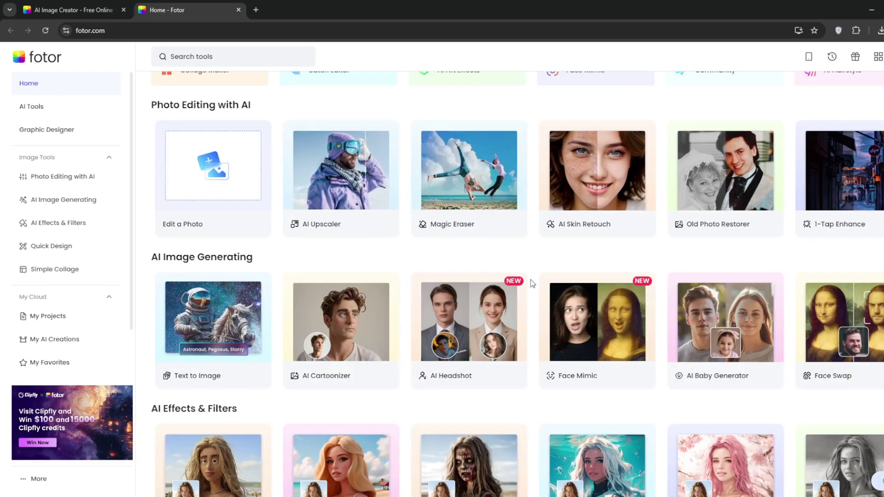
{"action": "scroll", "coordinate": [531, 282], "scroll_direction": "down", "scroll_amount": 2}
{"action": "scroll", "coordinate": [530, 272], "scroll_direction": "up", "scroll_amount": 4}
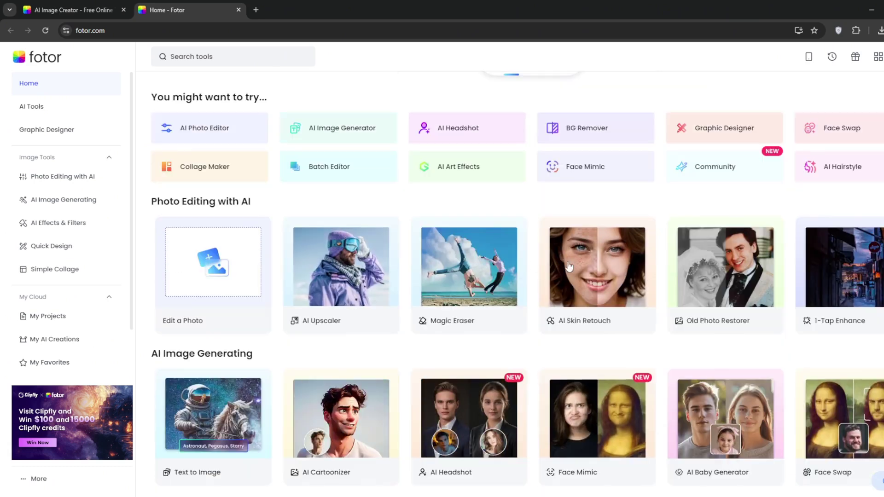
{"action": "left_click", "coordinate": [865, 405]}
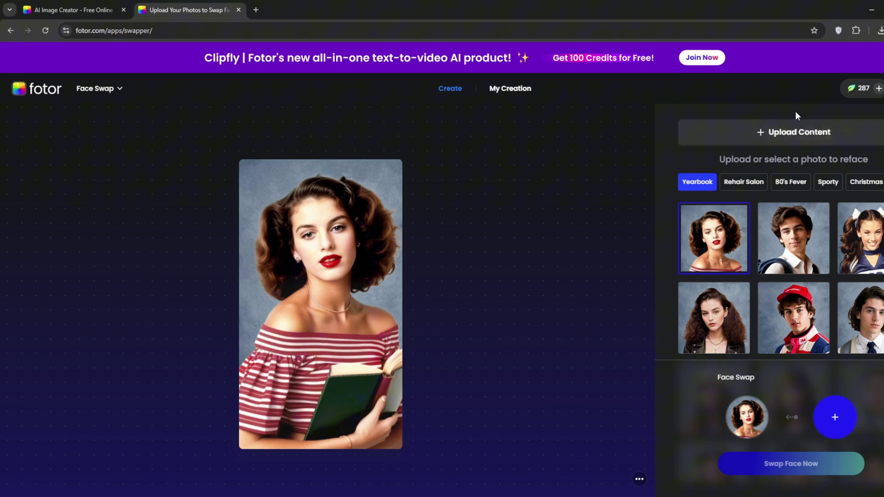
{"action": "left_click", "coordinate": [772, 134]}
{"action": "left_click_drag", "start_coordinate": [277, 11], "coordinate": [302, 21]}
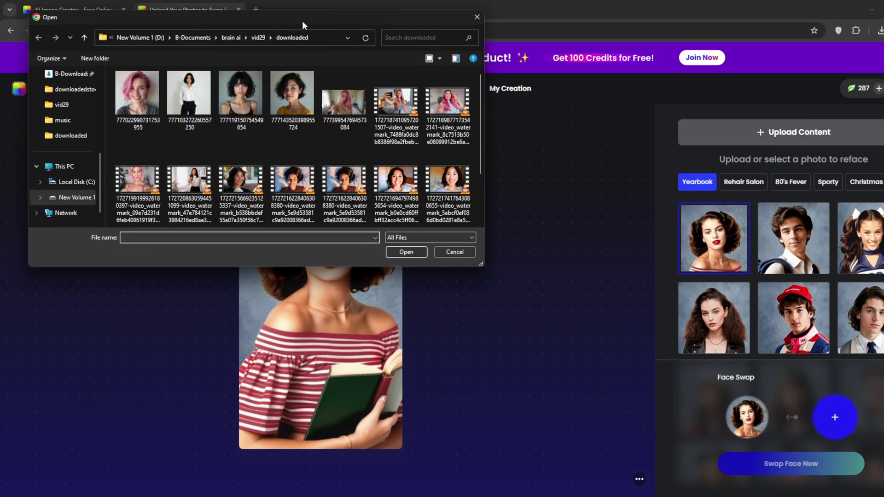
{"action": "double_click", "coordinate": [235, 92]}
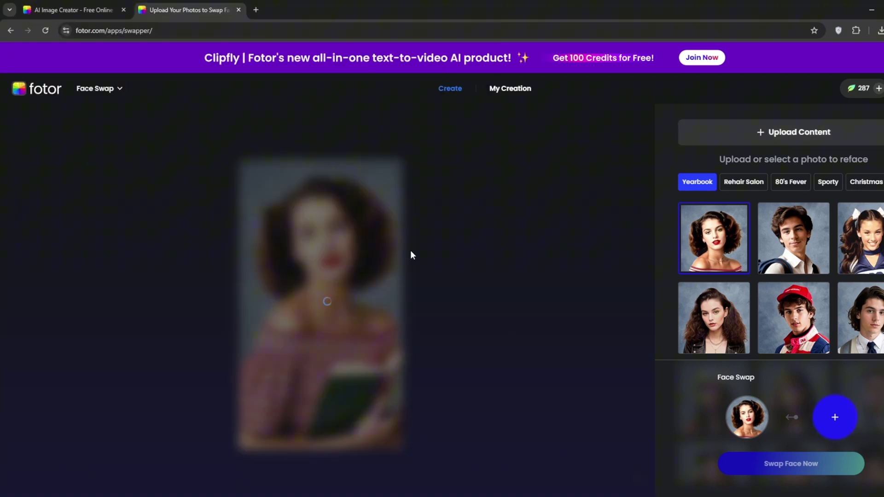
- Choose a face image and swap it onto the dark-haired woman photo
{"action": "left_click", "coordinate": [837, 420]}
{"action": "left_click", "coordinate": [478, 15]}
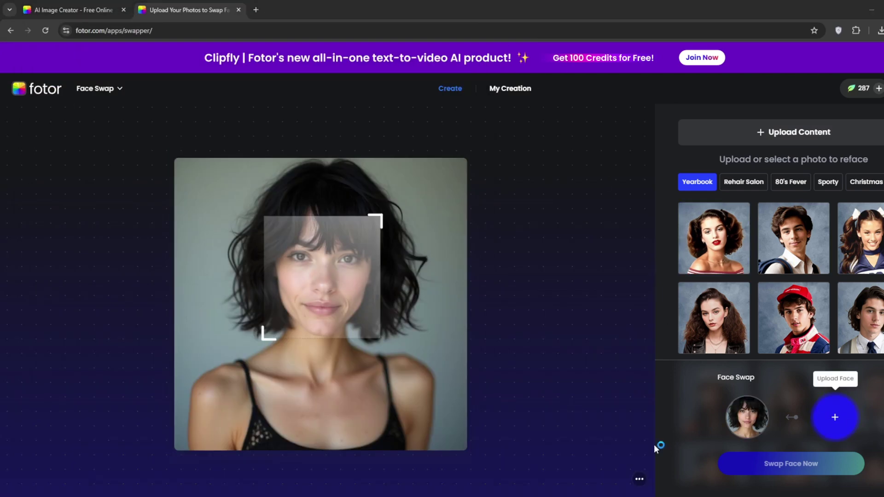
{"action": "key", "text": "Return"}
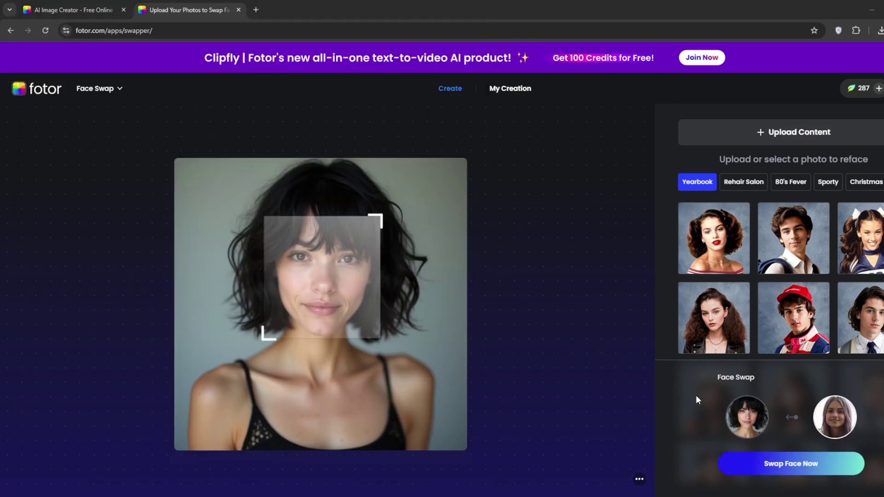
{"action": "left_click", "coordinate": [804, 468]}
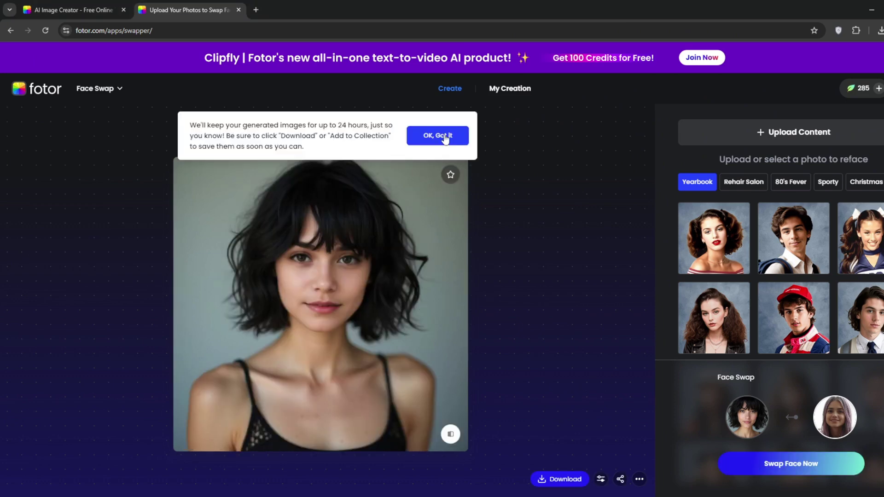
- Dismiss the 24-hour image retention notice and cancel picking another photo
{"action": "left_click", "coordinate": [445, 140]}
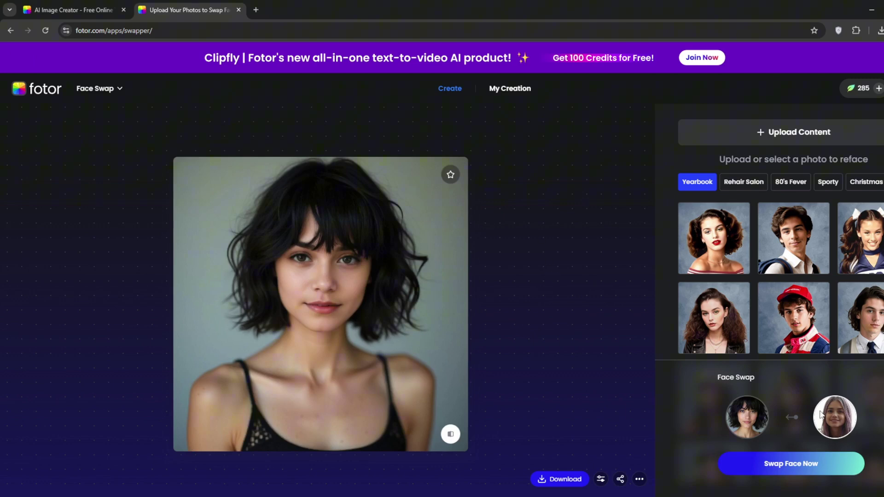
{"action": "left_click", "coordinate": [829, 423]}
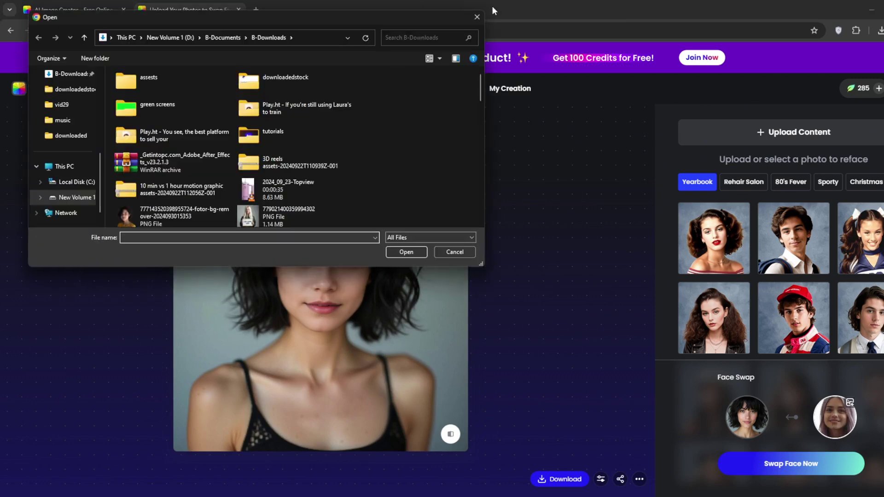
{"action": "key", "text": "Escape"}
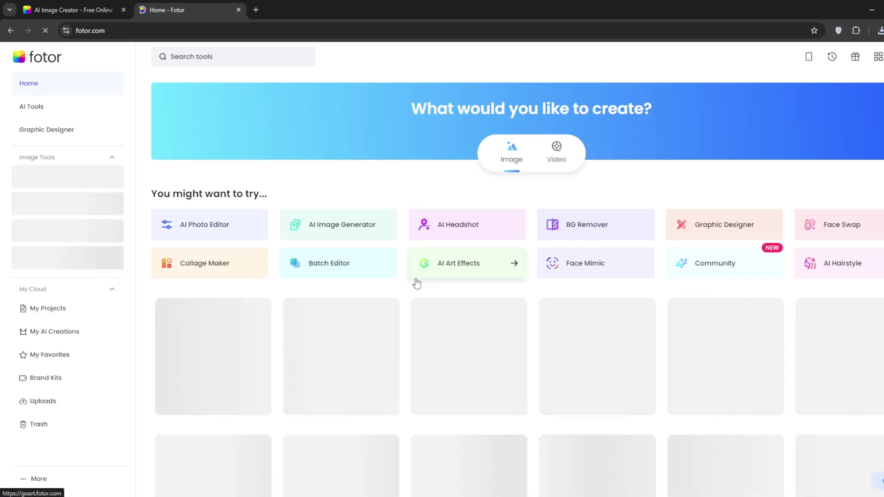
- Erase the wall picture frame with Magic Eraser and download the edited portrait
{"action": "scroll", "coordinate": [391, 295], "scroll_direction": "down", "scroll_amount": 6}
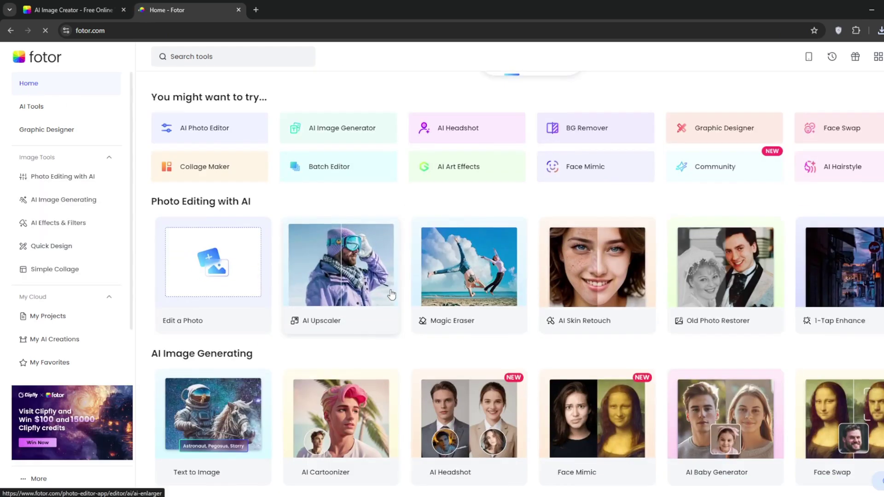
{"action": "scroll", "coordinate": [471, 275], "scroll_direction": "down", "scroll_amount": 2}
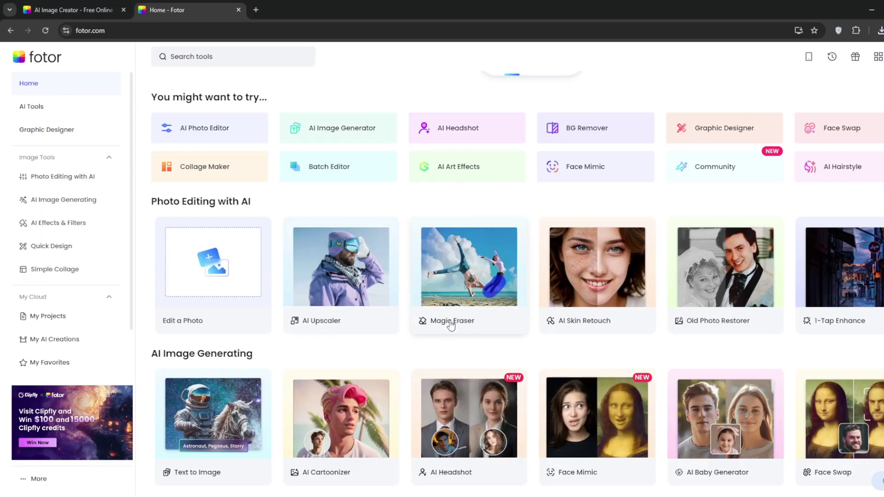
{"action": "left_click", "coordinate": [470, 275]}
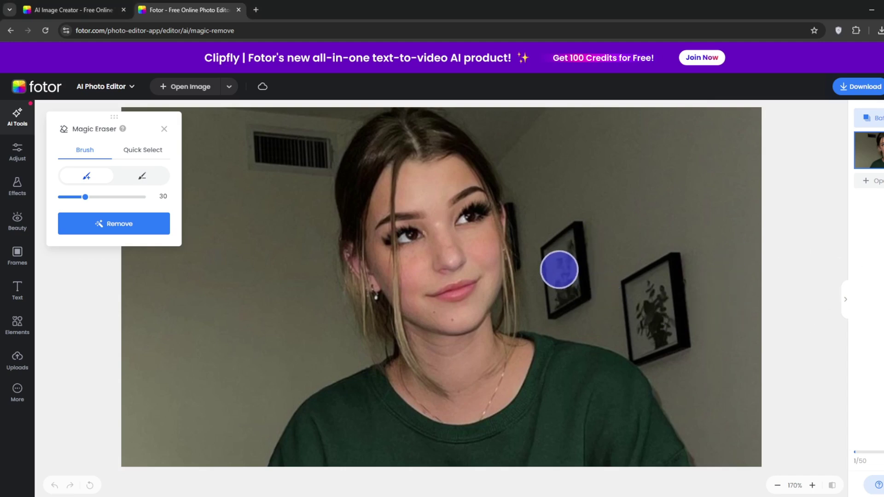
{"action": "mouse_move", "coordinate": [572, 296]}
{"action": "left_mouse_down"}
{"action": "mouse_move", "coordinate": [547, 298]}
{"action": "mouse_move", "coordinate": [566, 247]}
{"action": "mouse_move", "coordinate": [553, 278]}
{"action": "mouse_move", "coordinate": [580, 287]}
{"action": "left_mouse_up"}
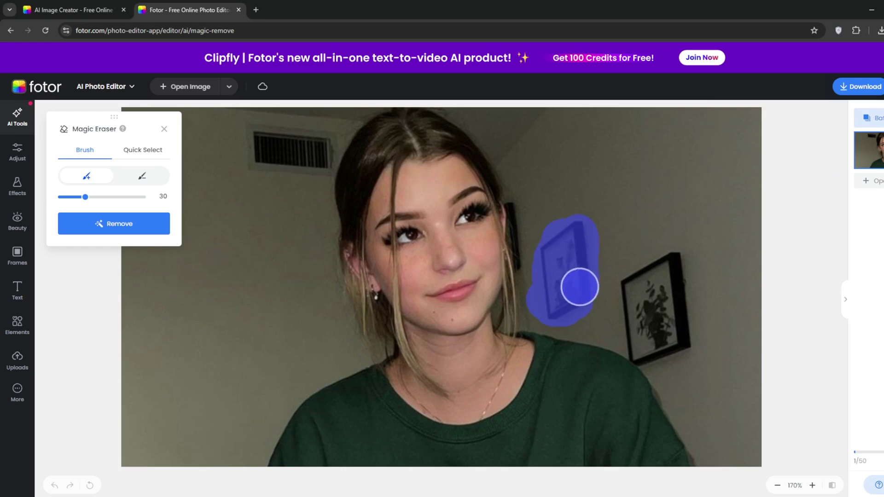
{"action": "left_click", "coordinate": [111, 226]}
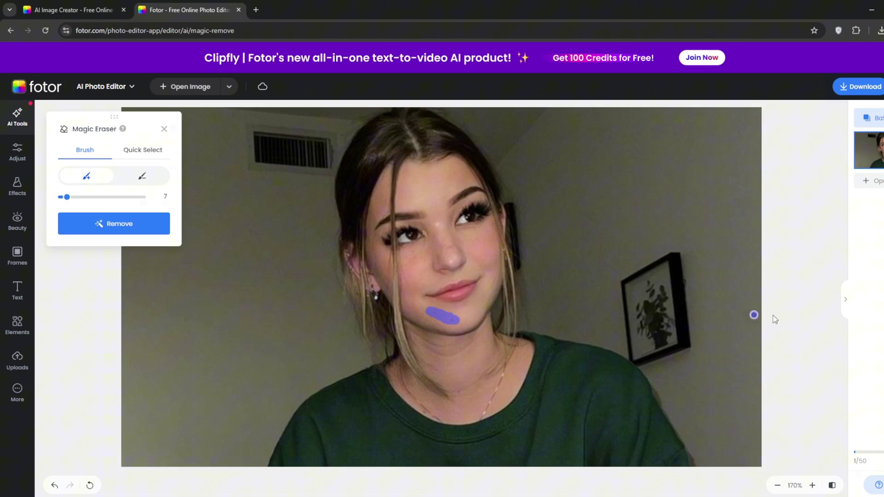
{"action": "left_click", "coordinate": [858, 86]}
{"action": "left_click", "coordinate": [557, 349]}
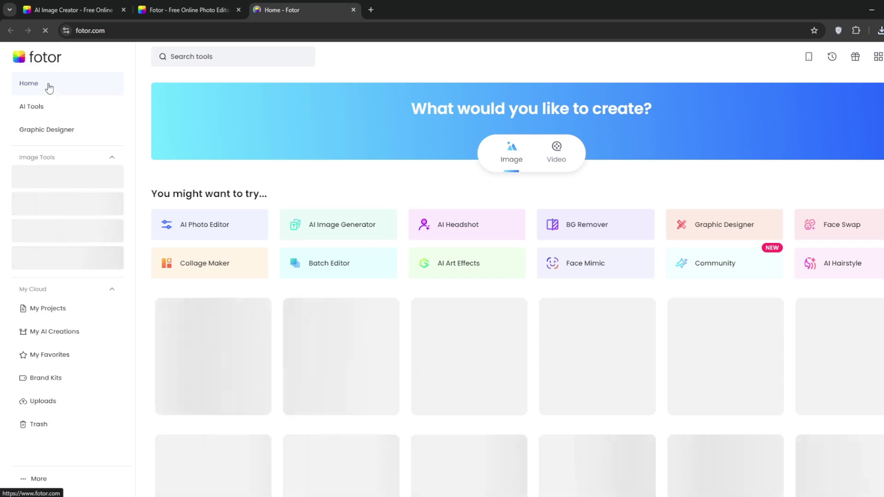
- Open Portrait Video BG Remover from Home's Video tools and upload the pink-haired woman video
{"action": "left_click", "coordinate": [556, 151]}
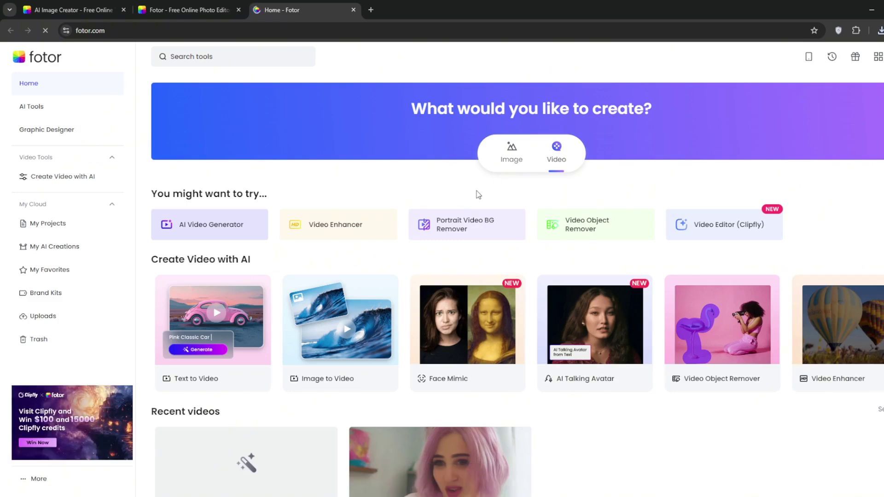
{"action": "left_click", "coordinate": [454, 228]}
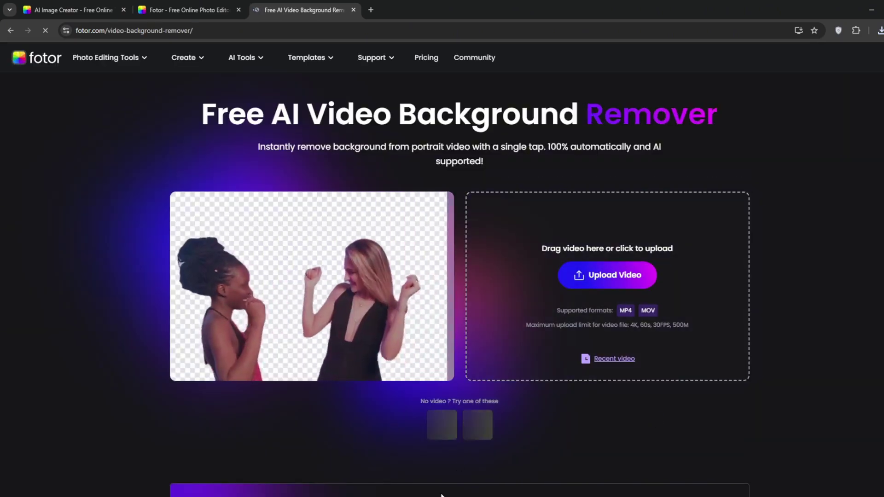
{"action": "mouse_move", "coordinate": [441, 493]}
{"action": "left_click", "coordinate": [435, 465]}
{"action": "left_click_drag", "start_coordinate": [433, 59], "coordinate": [341, 59]}
{"action": "left_click_drag", "start_coordinate": [409, 165], "coordinate": [649, 246]}
{"action": "left_click", "coordinate": [624, 275]}
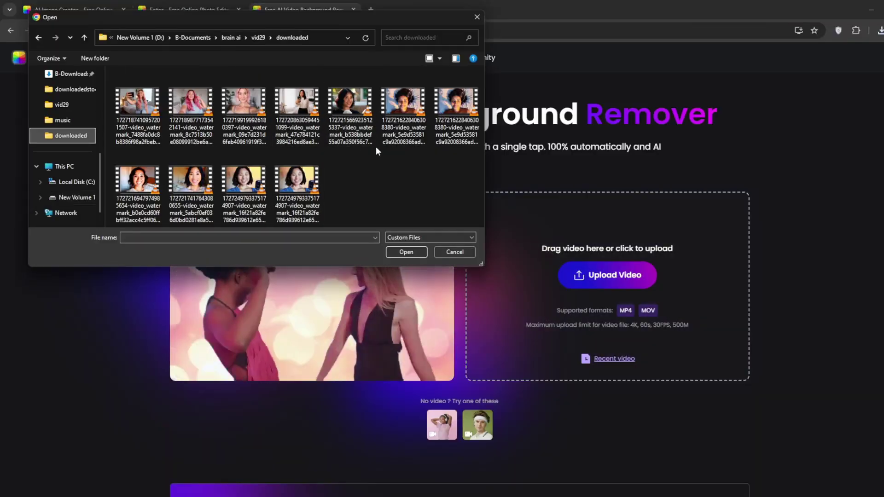
{"action": "left_click", "coordinate": [190, 102]}
{"action": "left_click", "coordinate": [415, 253]}
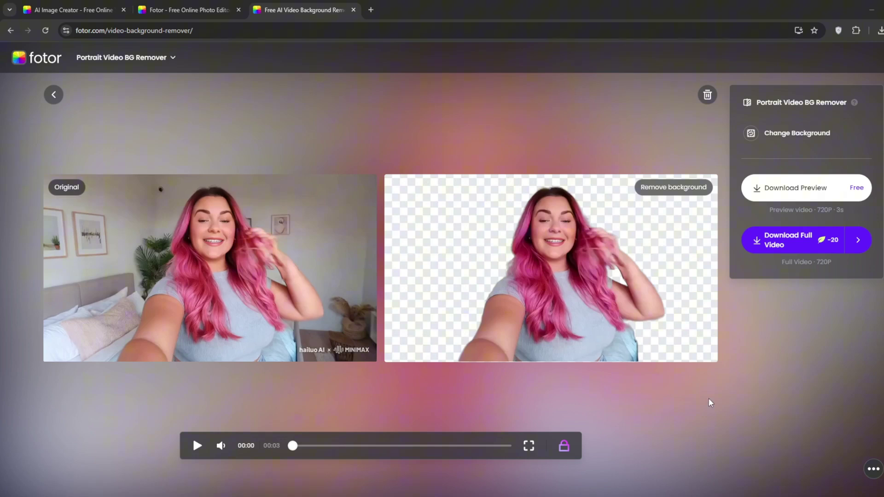
- Play the background-removed preview, then return to the remover's start page
{"action": "left_click", "coordinate": [198, 446]}
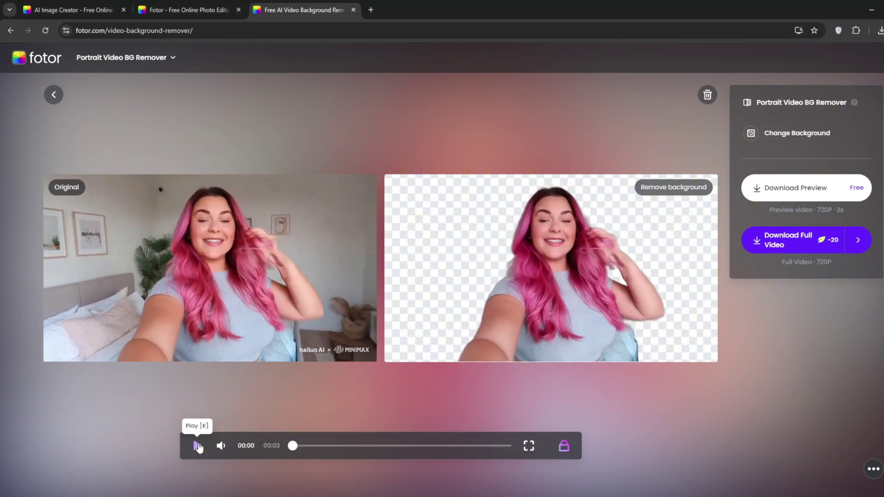
{"action": "left_click", "coordinate": [197, 446]}
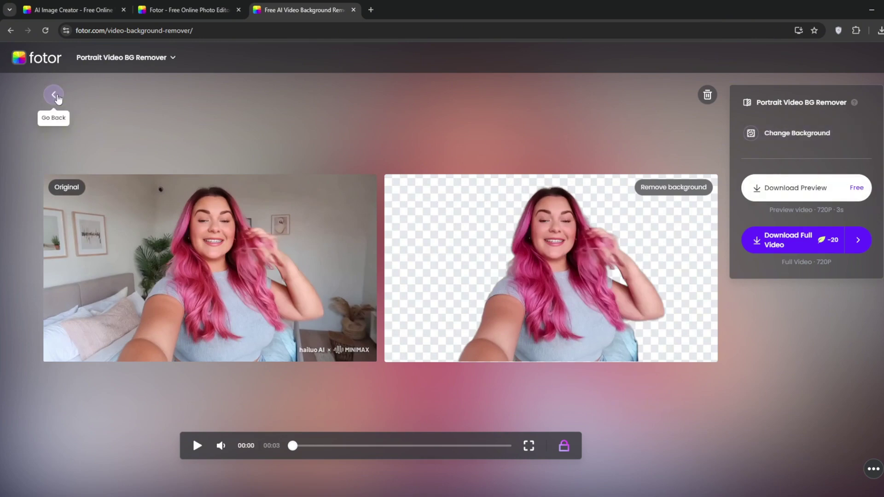
{"action": "left_click", "coordinate": [55, 98]}
{"action": "left_click", "coordinate": [66, 139]}
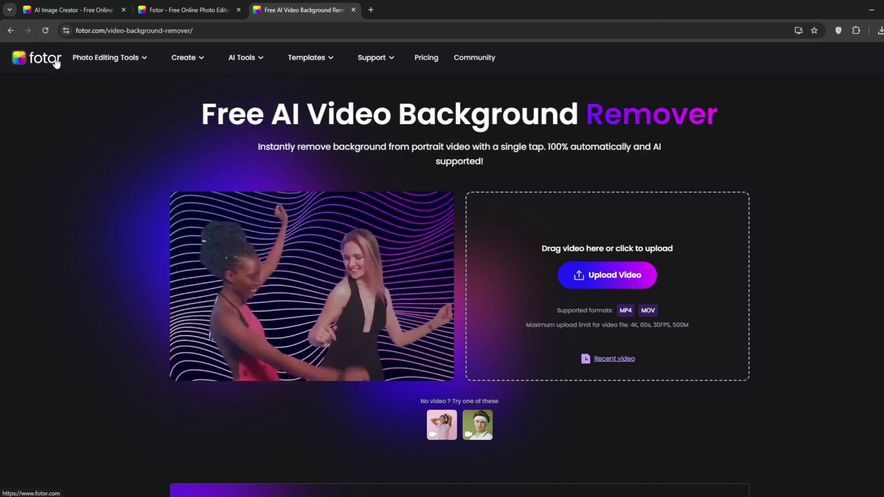
- Open Video Object Remover from Home's Video tools and upload the pink-haired woman video
{"action": "left_click", "coordinate": [56, 63]}
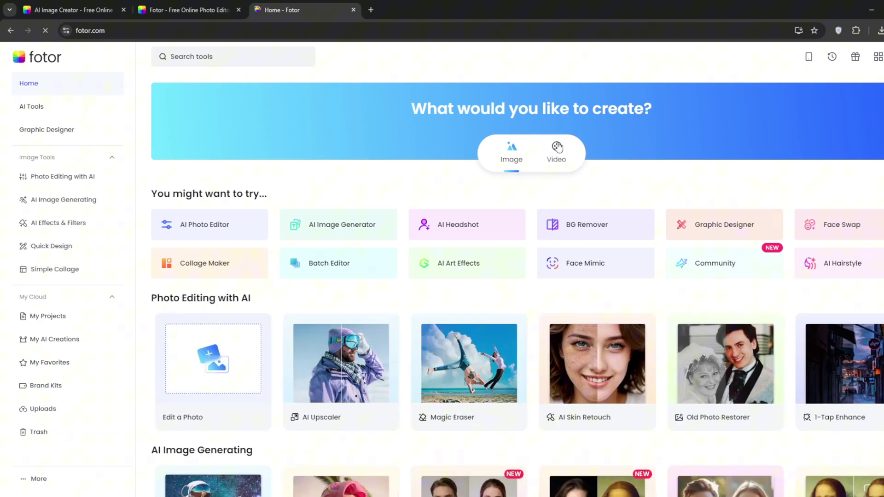
{"action": "left_click", "coordinate": [558, 147]}
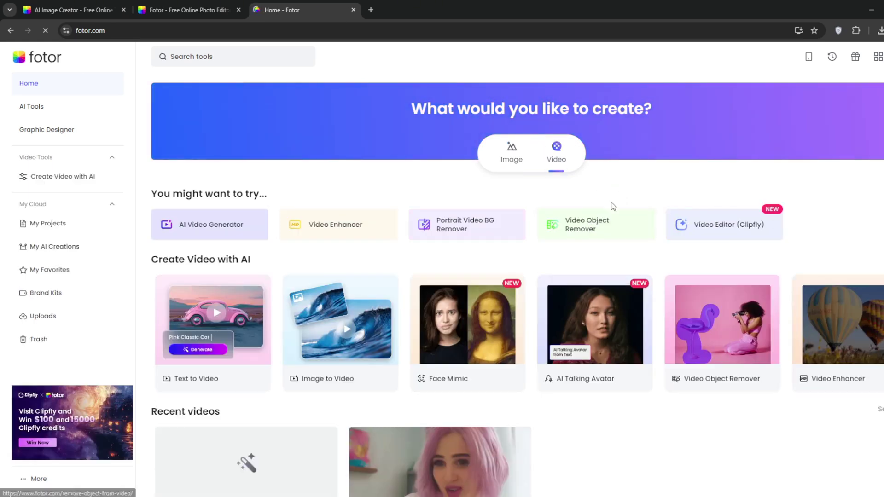
{"action": "left_click", "coordinate": [608, 214]}
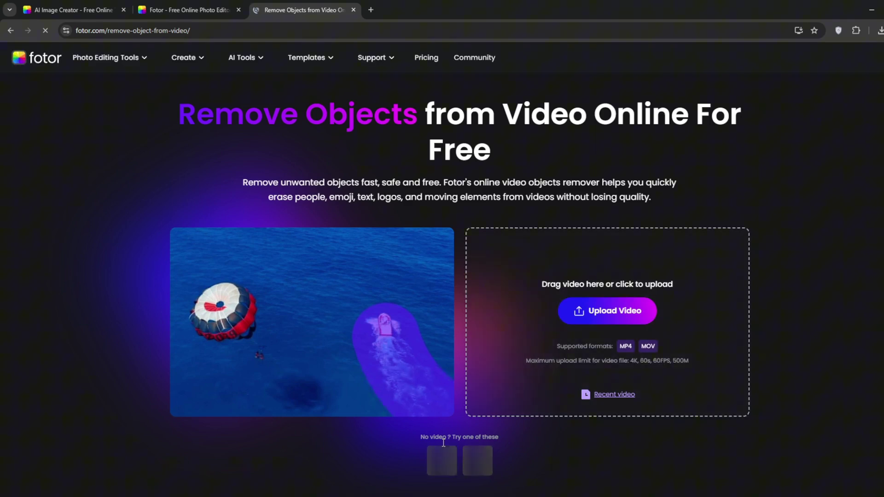
{"action": "left_click", "coordinate": [595, 316]}
{"action": "left_click", "coordinate": [175, 104]}
{"action": "left_click", "coordinate": [407, 252]}
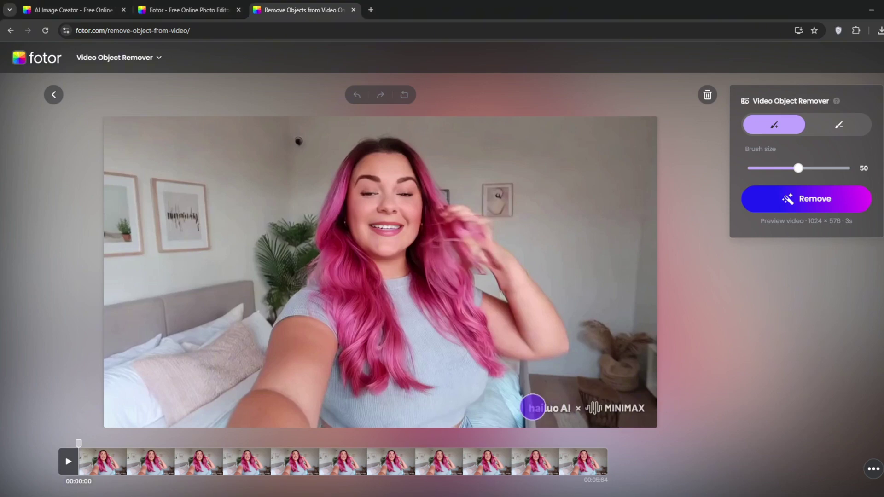
- Brush over the hailuo AI × MINIMAX watermark, remove it, and play the cleaned clip
{"action": "left_click_drag", "start_coordinate": [554, 409], "coordinate": [631, 409]}
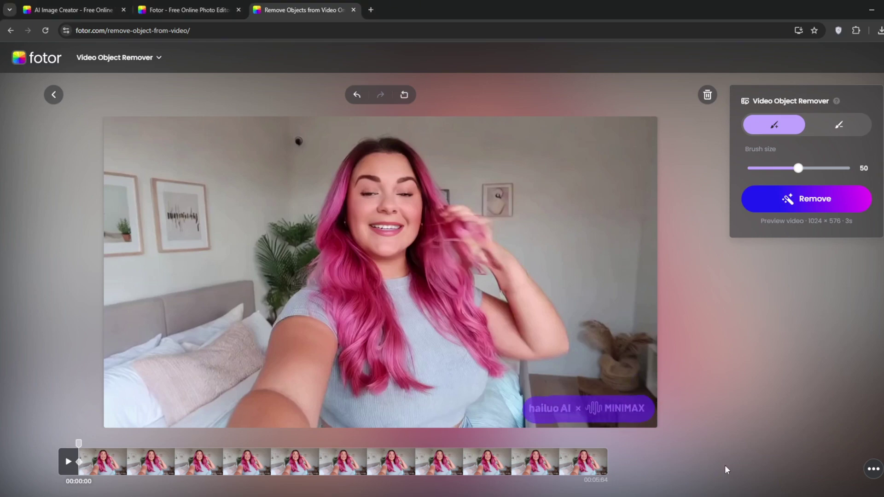
{"action": "left_click", "coordinate": [805, 198]}
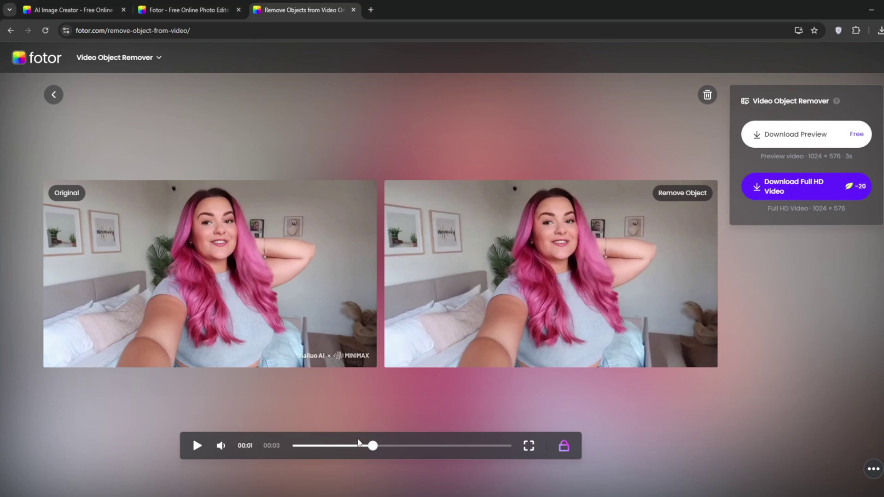
{"action": "left_click", "coordinate": [198, 447]}
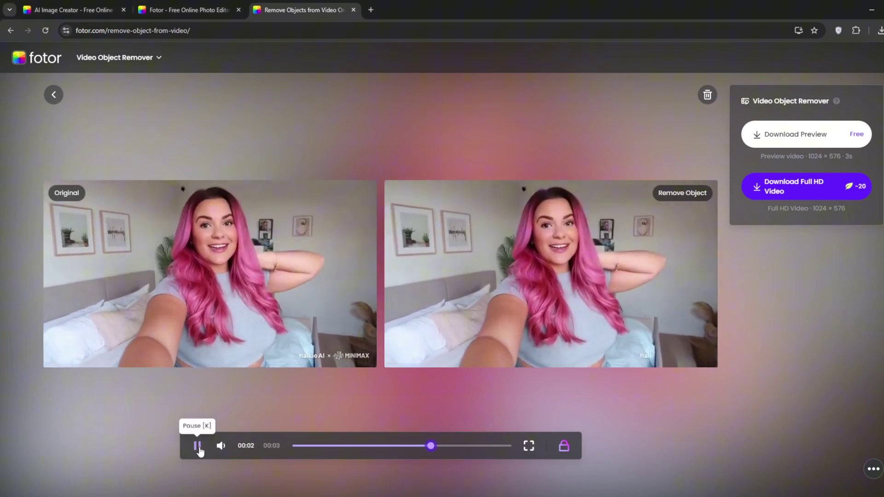